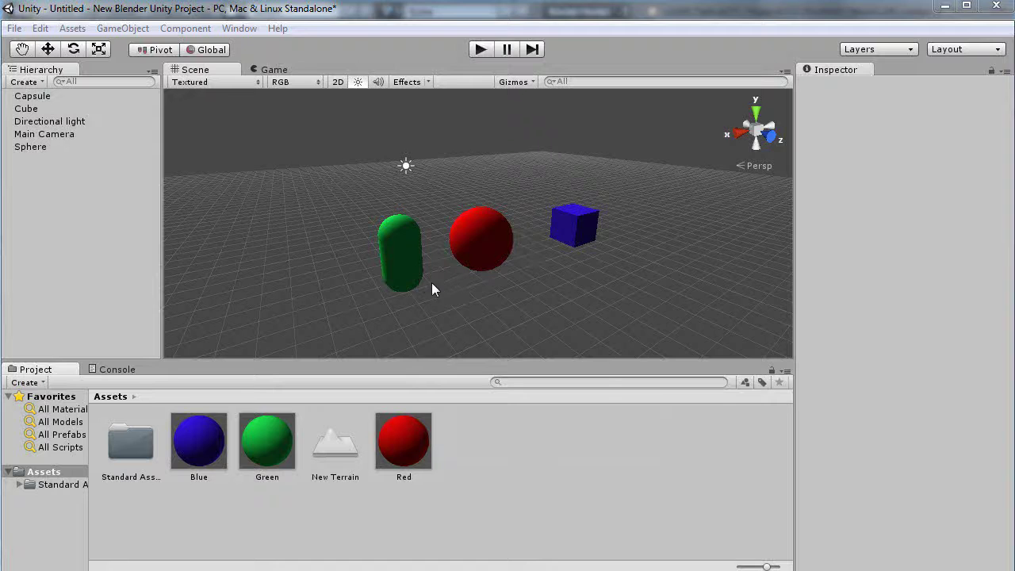
middle_drag(433, 287, 454, 295)
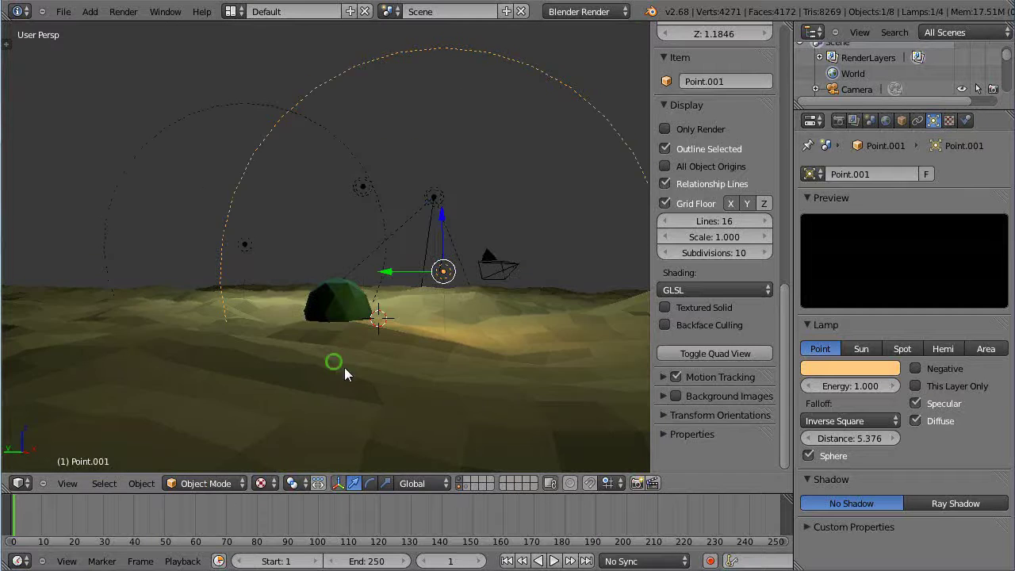
Delete the bumpy yellowish terrain plane surrounding the green ball
middle_drag(344, 374, 291, 331)
scroll(219, 339, down, 2)
scroll(218, 333, up, 2)
right_click(307, 369)
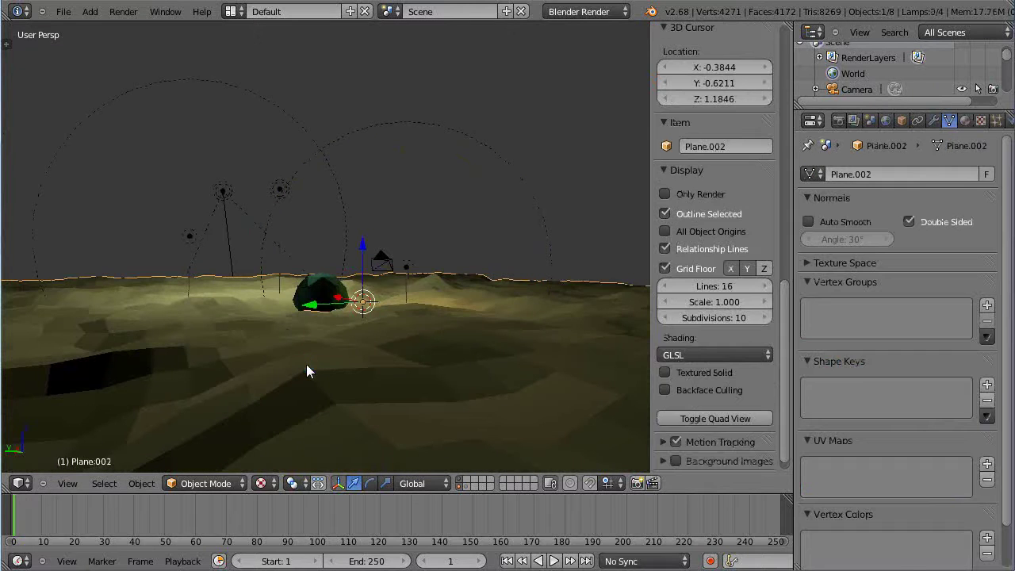
key(x)
click(307, 365)
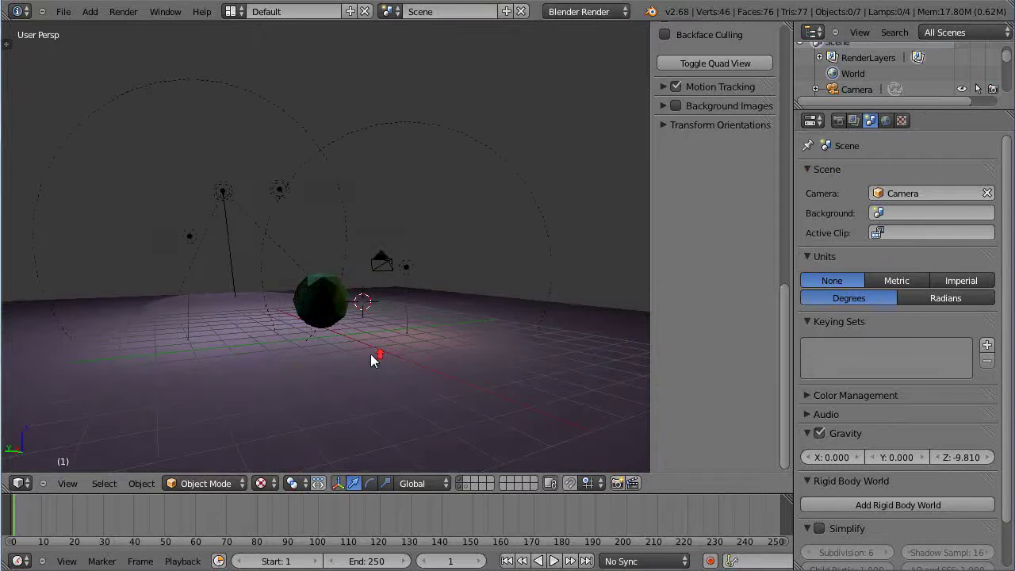
Add a plane mesh at the 3D cursor and scale it by 20
middle_drag(370, 354, 432, 366)
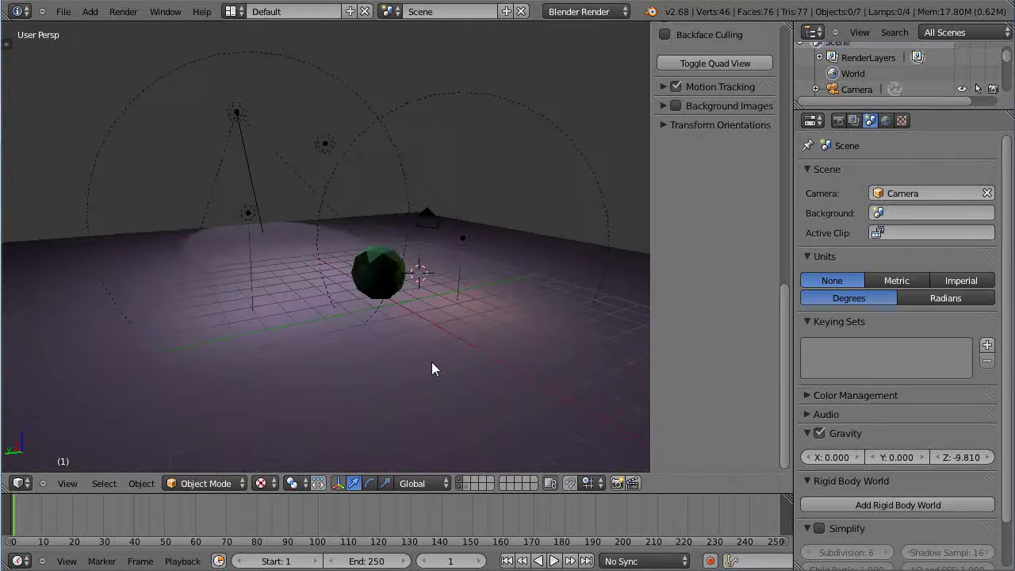
key(shift+a)
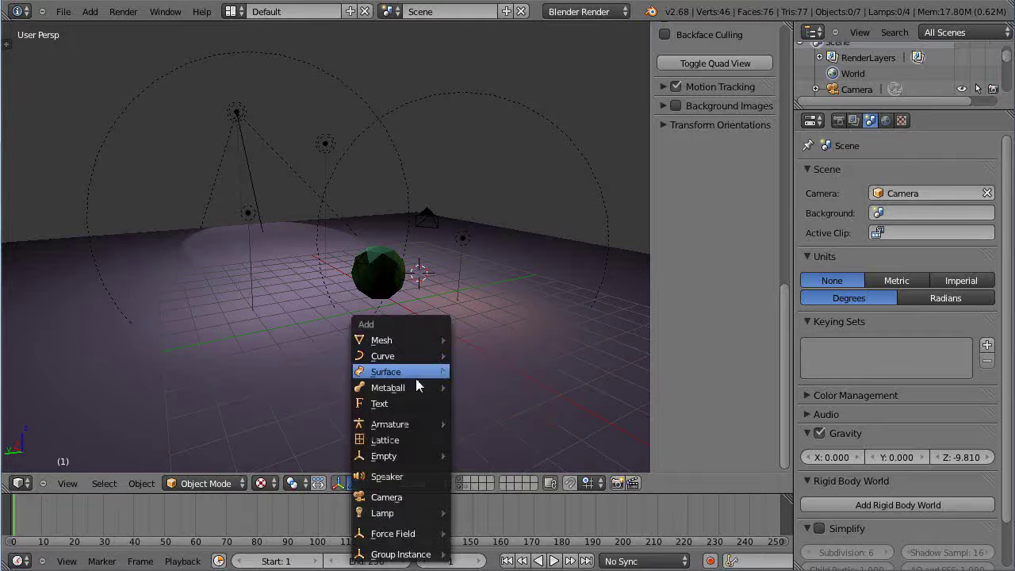
mouse_move(400, 424)
mouse_move(389, 341)
click(486, 341)
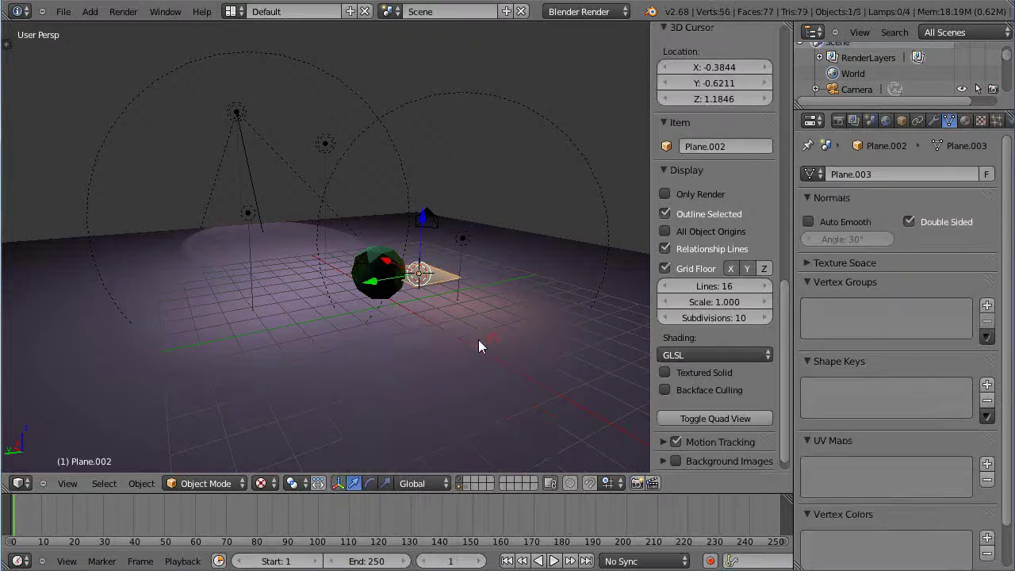
text(s20)
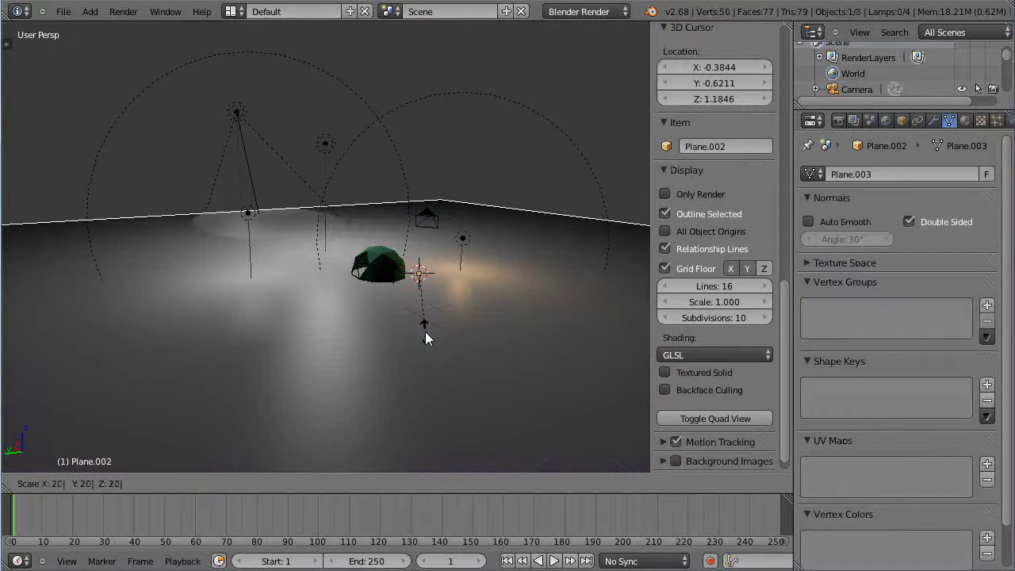
key(Return)
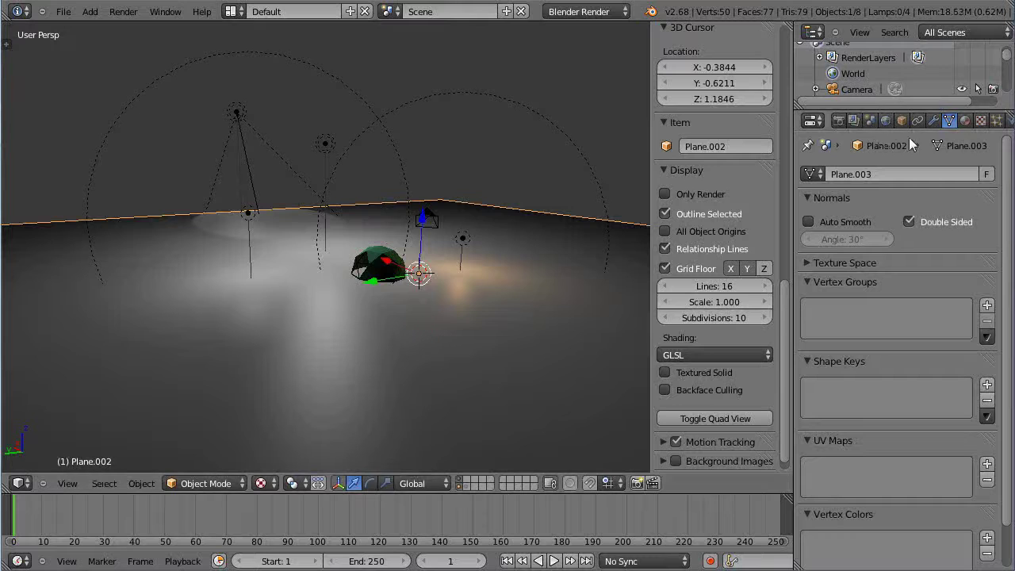
Assign the existing Material.004 to the enlarged plane
click(968, 119)
click(809, 218)
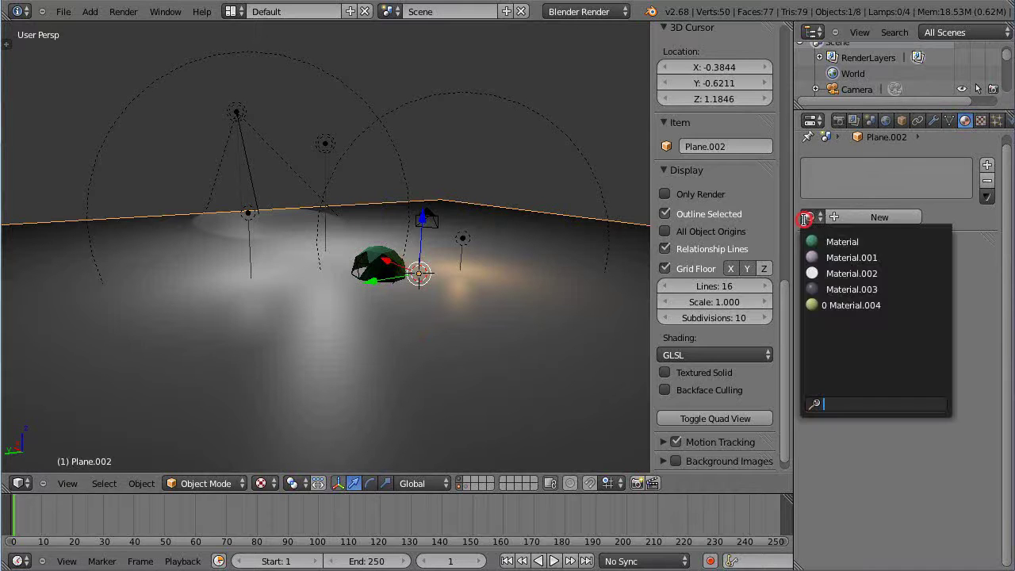
click(849, 304)
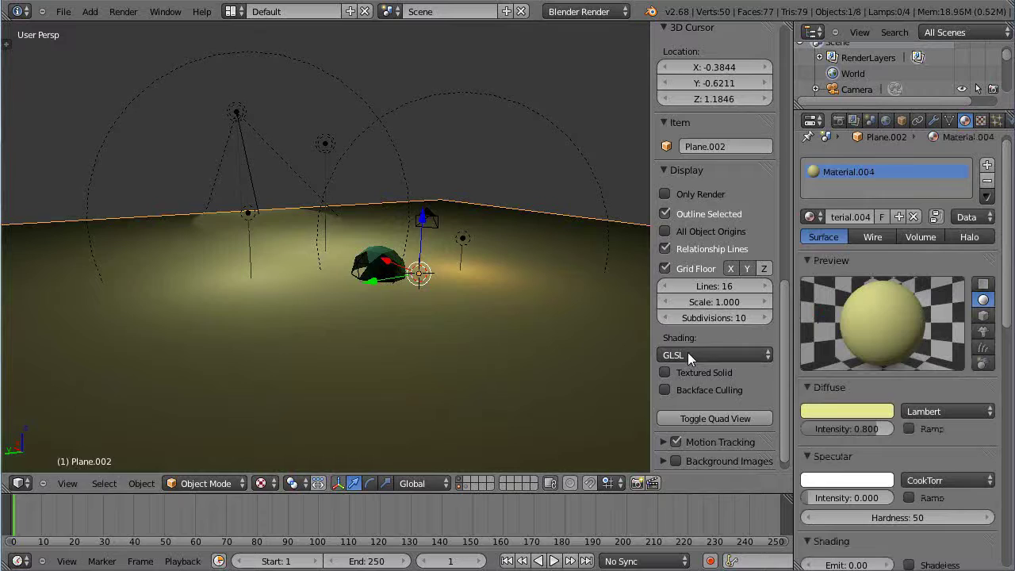
Subdivide the whole plane three times in Edit Mode
scroll(323, 284, up, 2)
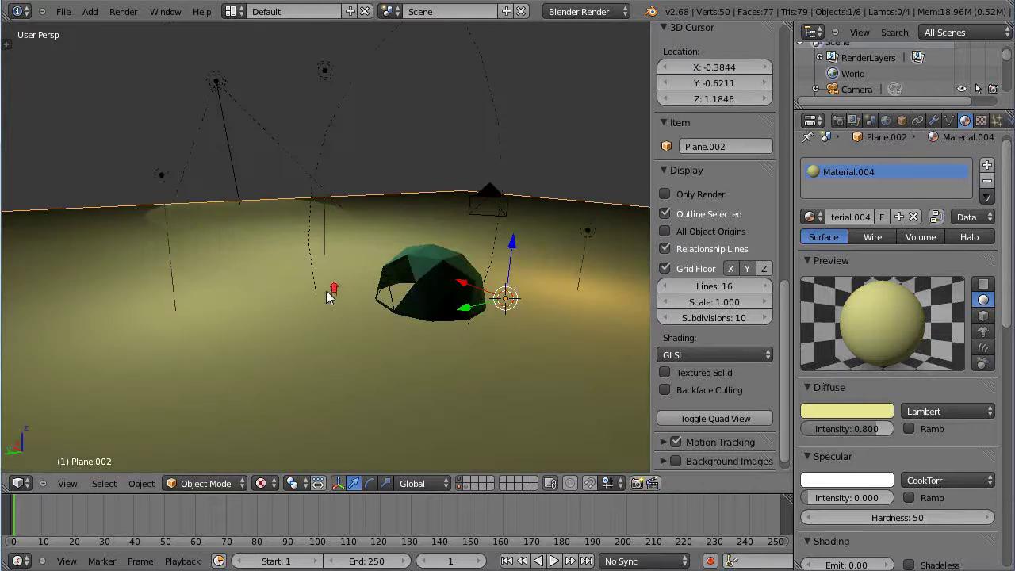
scroll(326, 290, down, 4)
key(Tab)
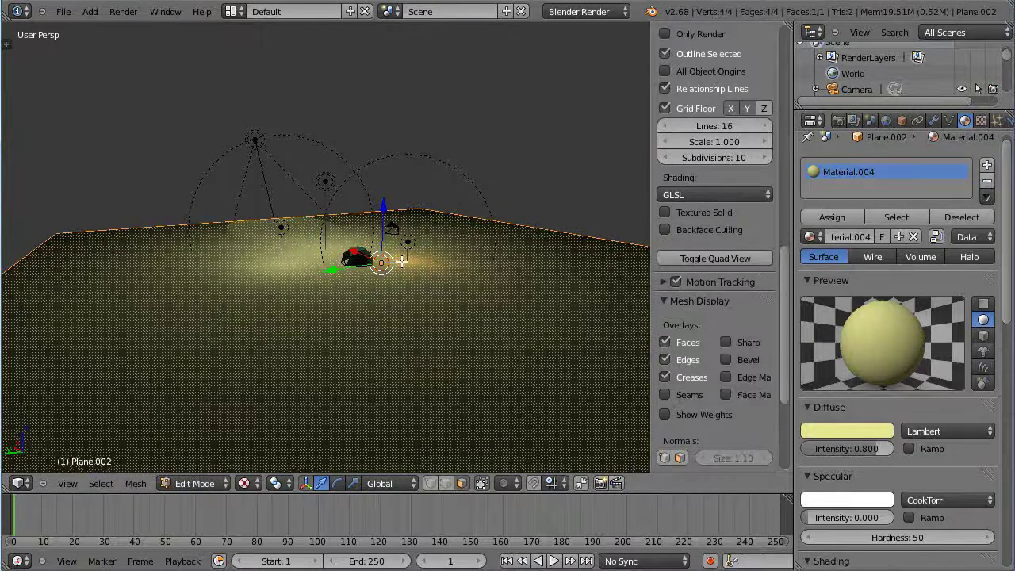
key(w)
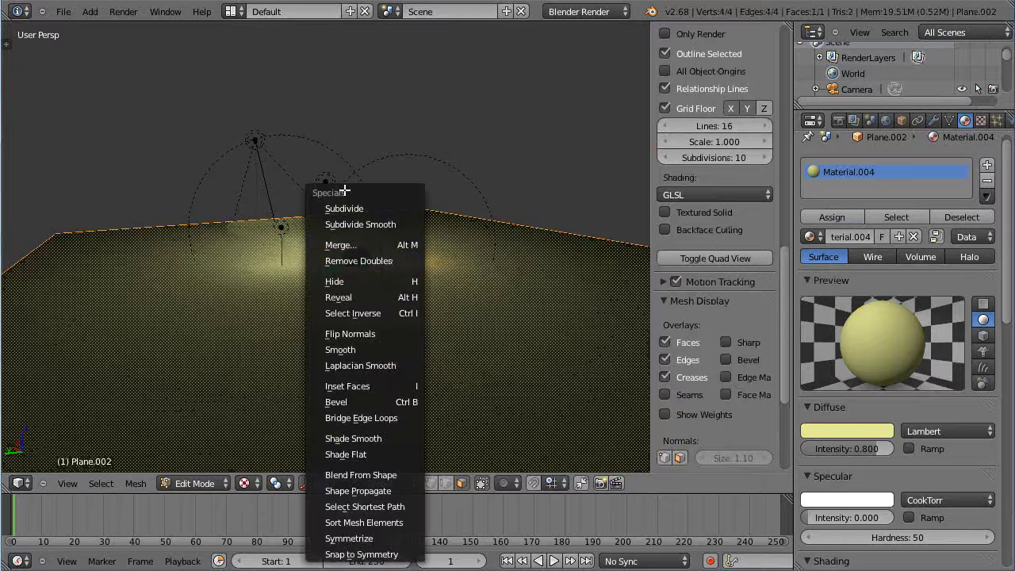
click(346, 208)
key(w)
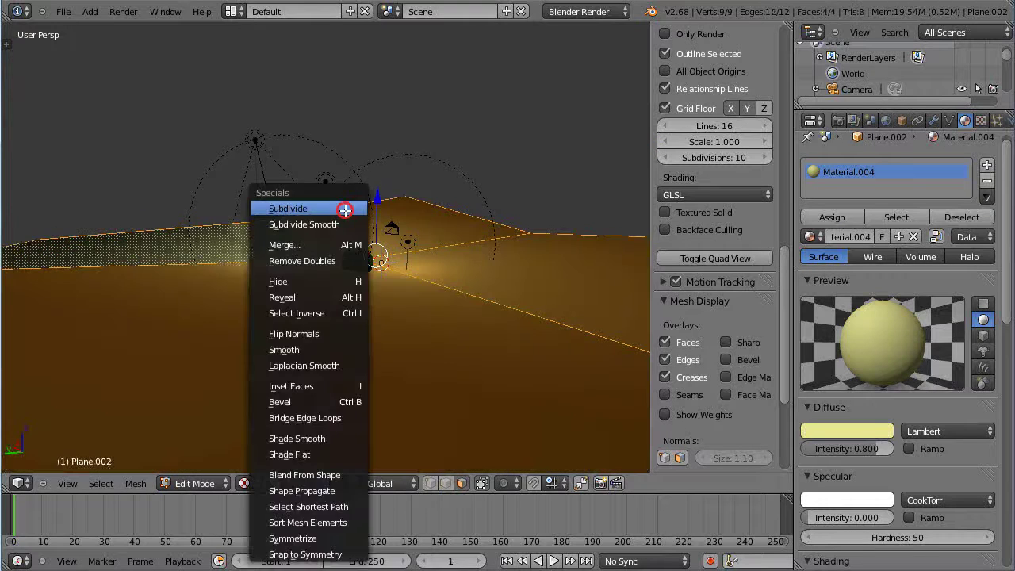
click(346, 208)
key(w)
click(346, 208)
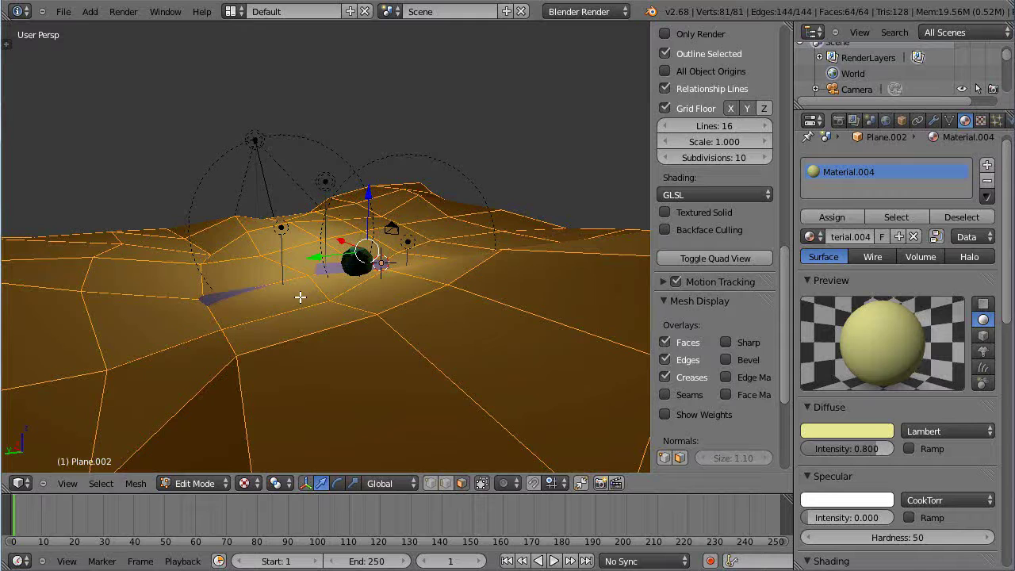
Lower the Fractal amount of the last subdivision to make the terrain less rugged
scroll(340, 325, down, 2)
middle_drag(340, 325, 374, 274)
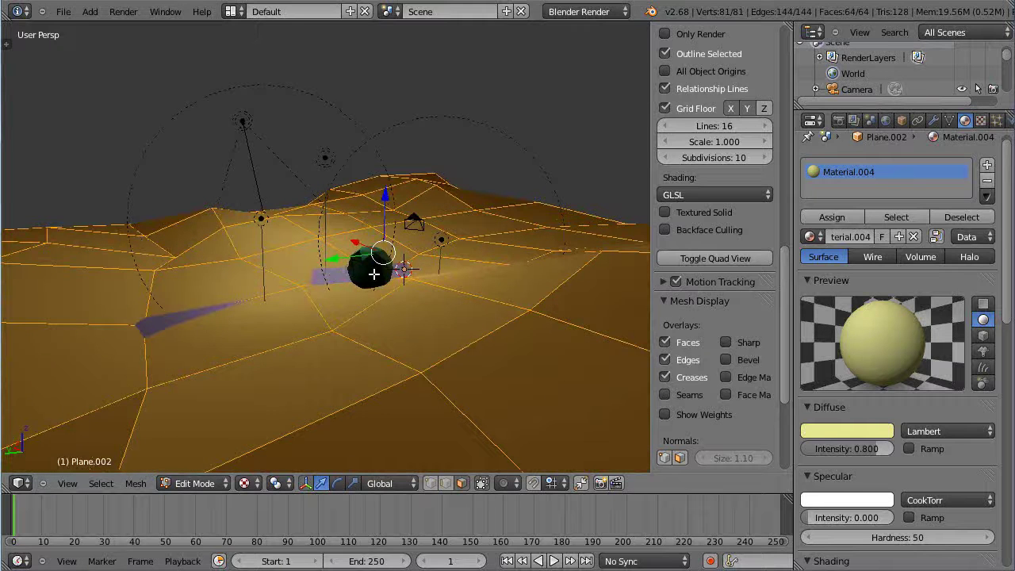
key(F6)
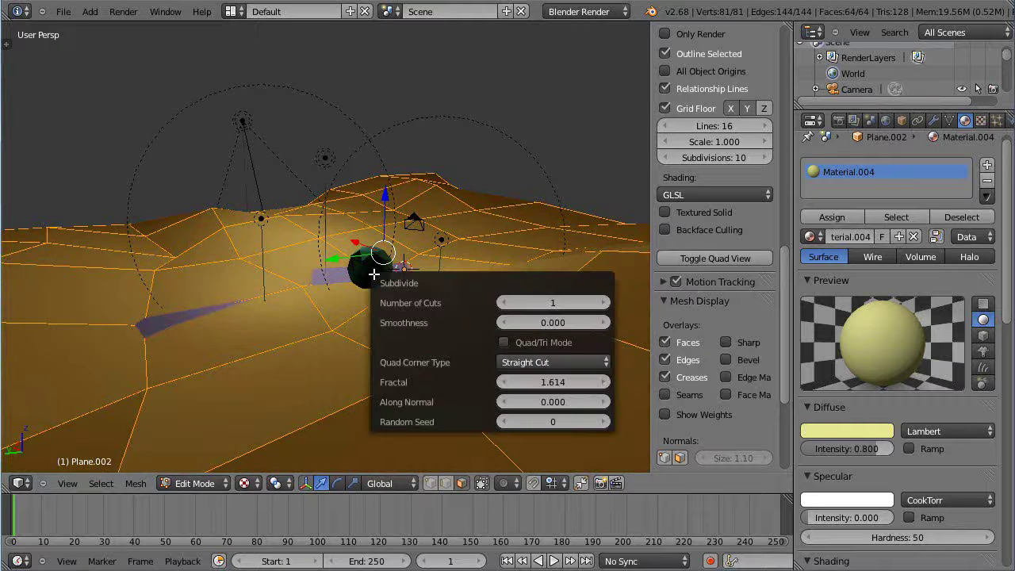
click(572, 386)
drag(573, 386, 431, 389)
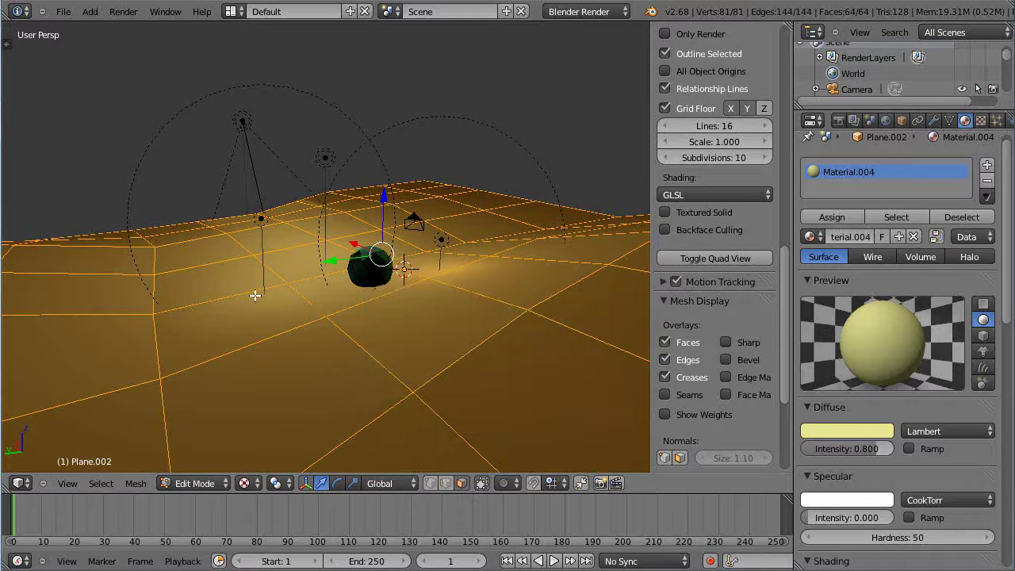
Return to Object Mode and delete the subdivided terrain plane
scroll(319, 310, down, 7)
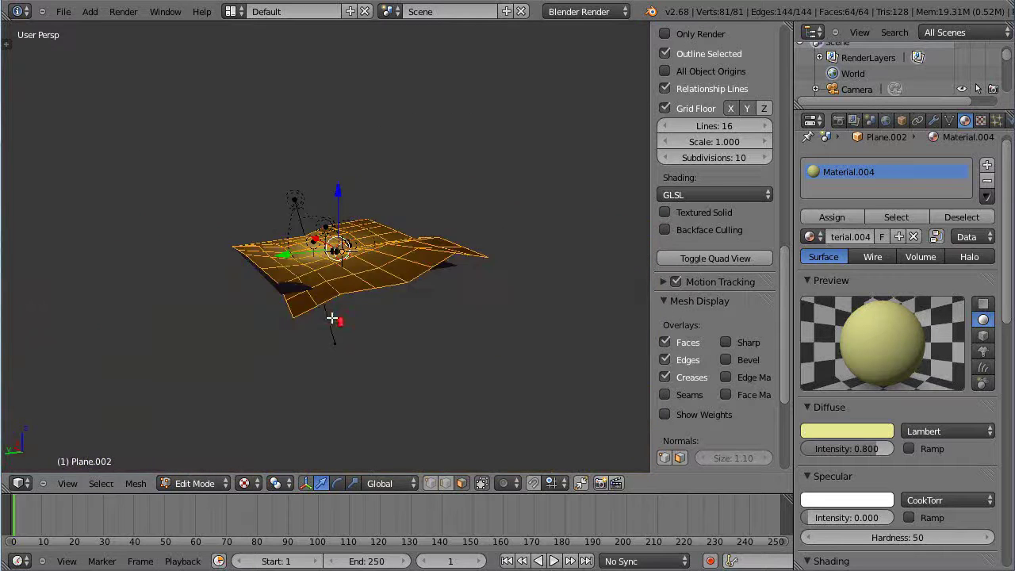
scroll(334, 320, up, 4)
middle_drag(340, 320, 245, 307)
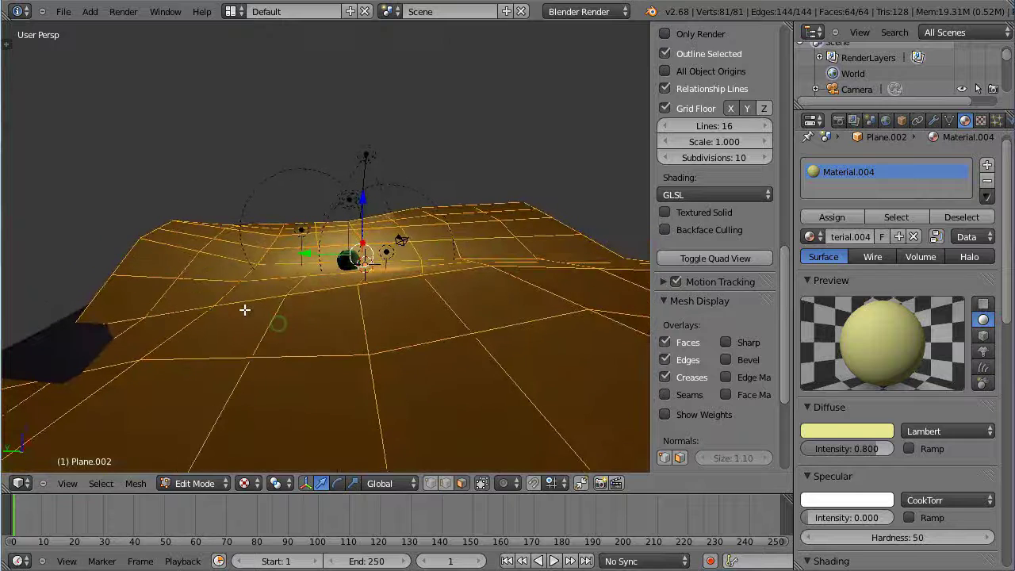
key(Tab)
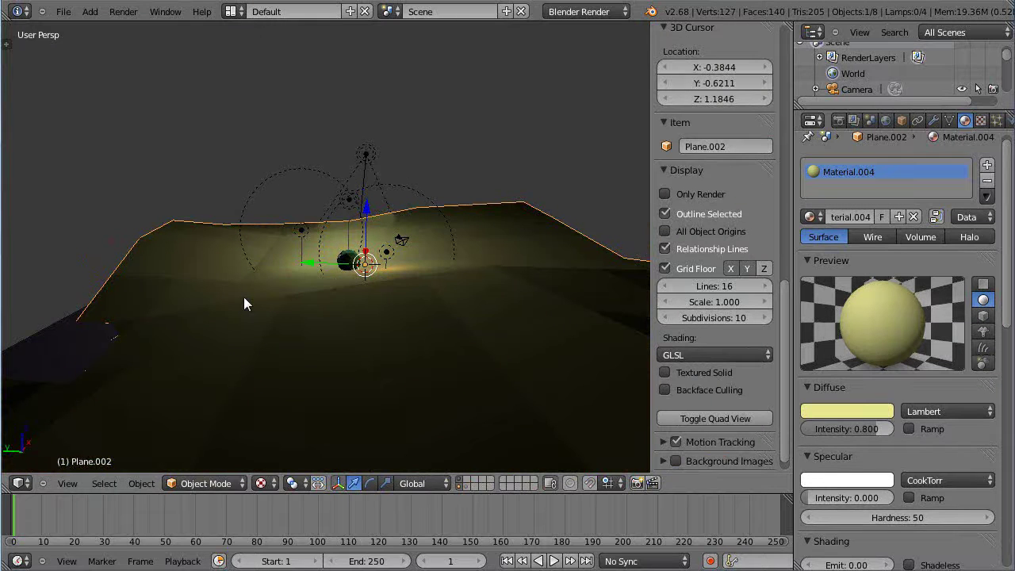
key(x)
click(305, 282)
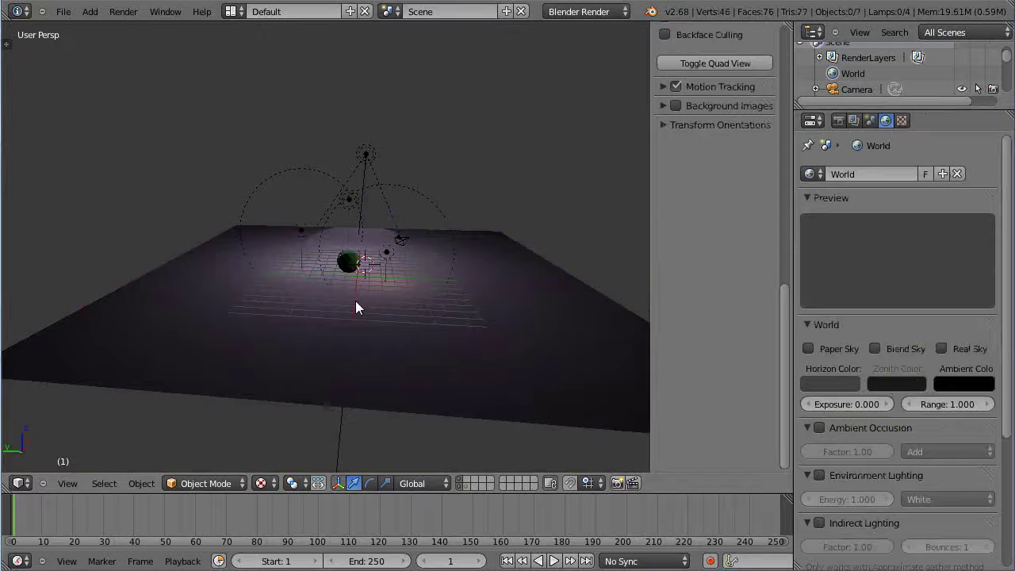
Add a plane mesh scaled by 20 and assign the existing Material.004 to it
key(shift+a)
click(457, 303)
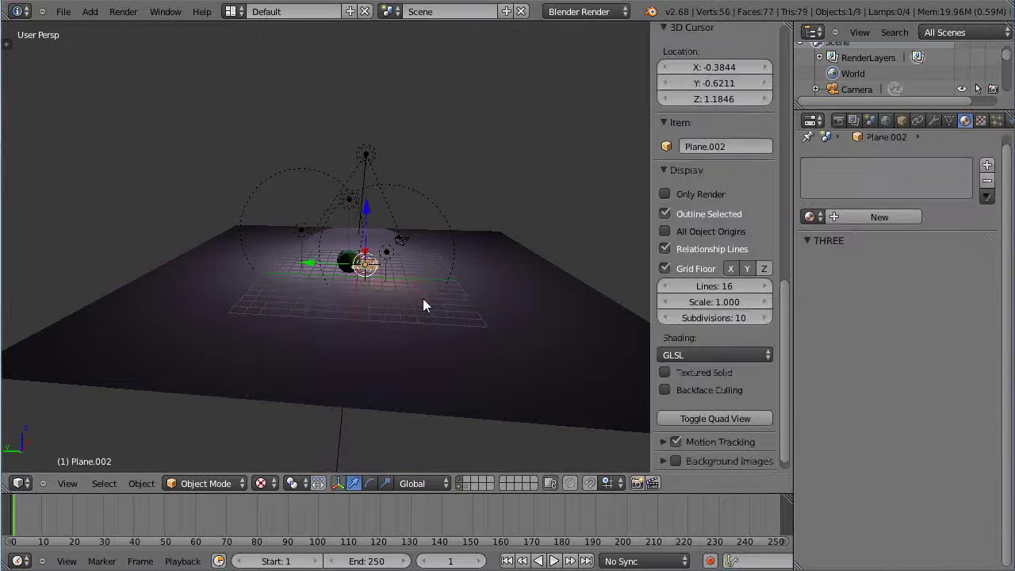
text(s20)
click(423, 299)
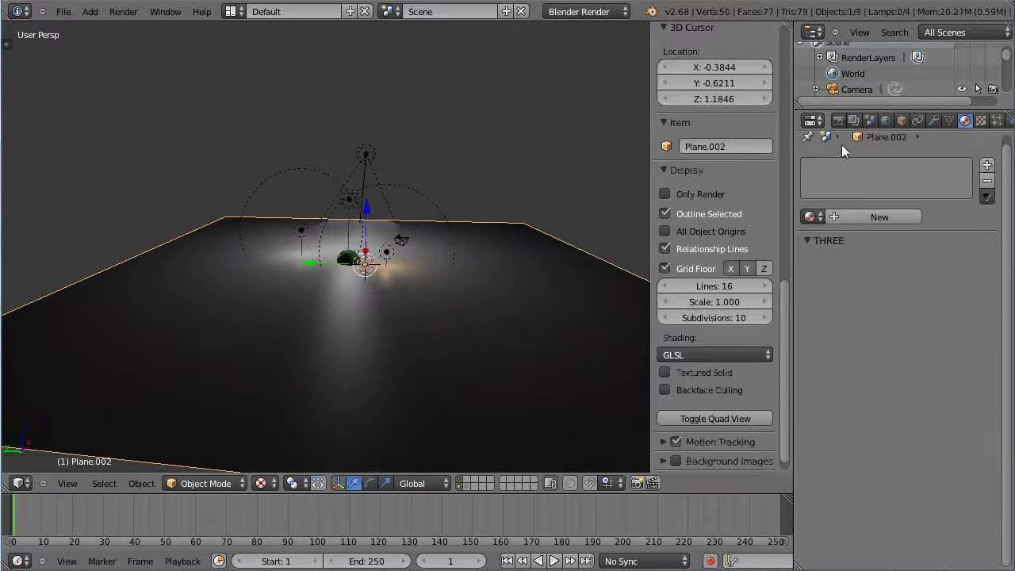
click(814, 216)
click(853, 309)
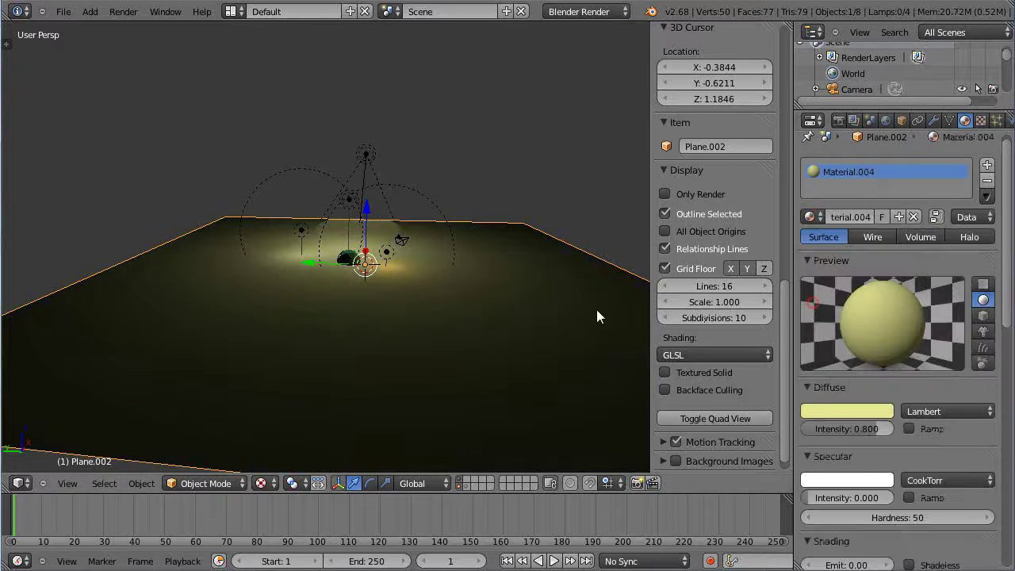
Subdivide the whole plane four times in Edit Mode to form a dense, flat grid
scroll(504, 316, up, 2)
key(Tab)
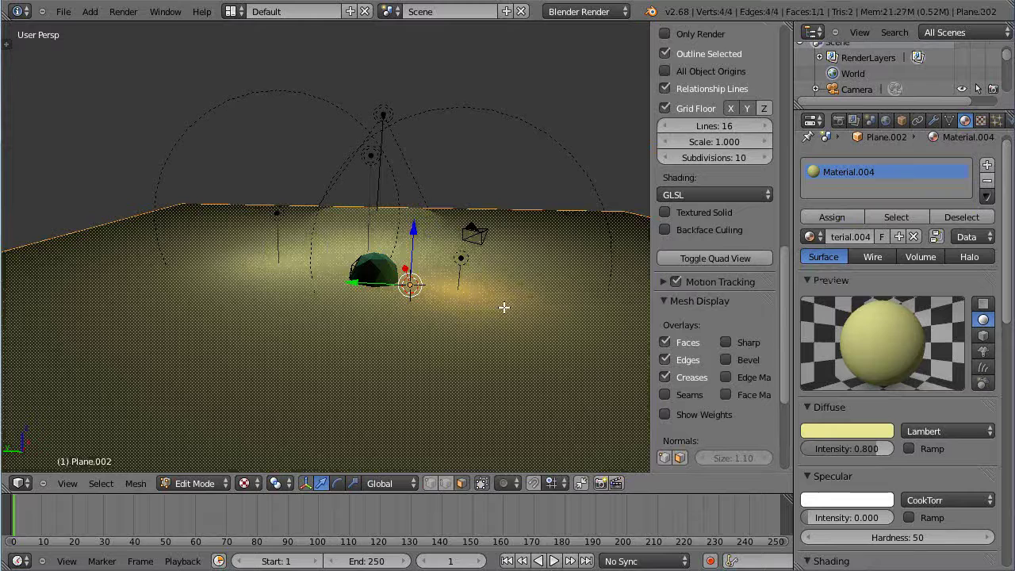
key(w)
click(490, 204)
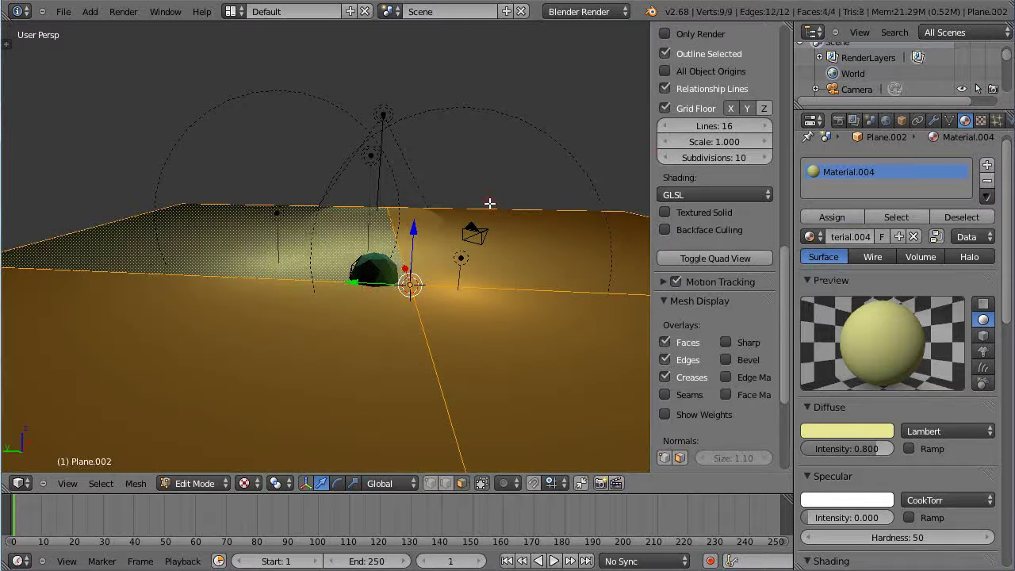
scroll(490, 203, down, 2)
key(w)
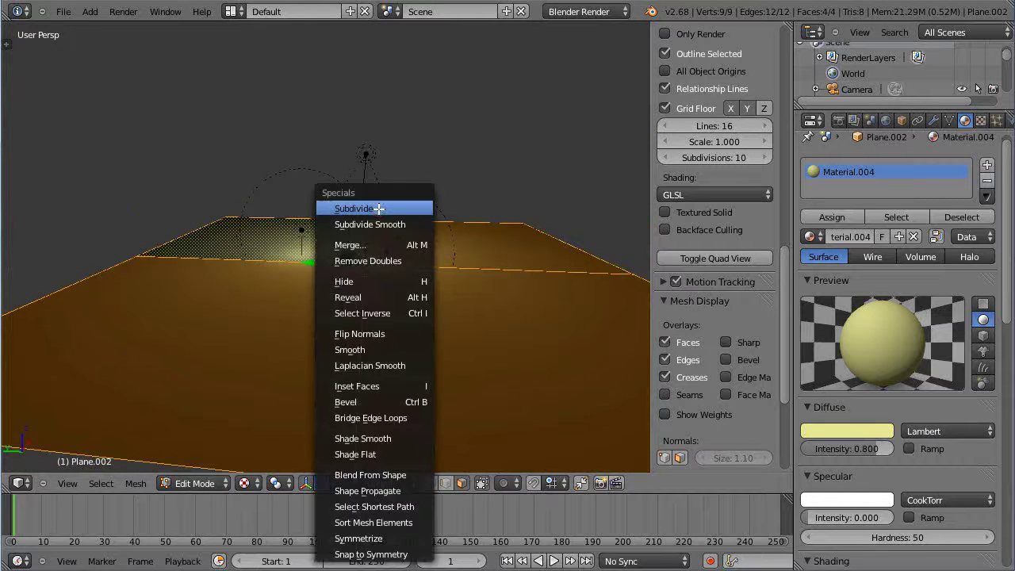
click(379, 209)
key(w)
click(379, 209)
key(w)
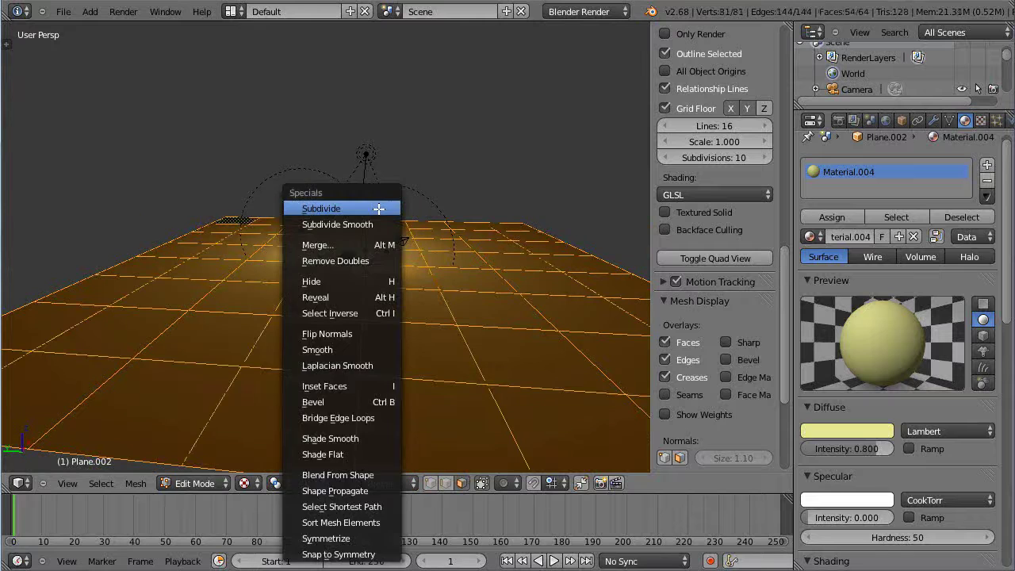
click(379, 209)
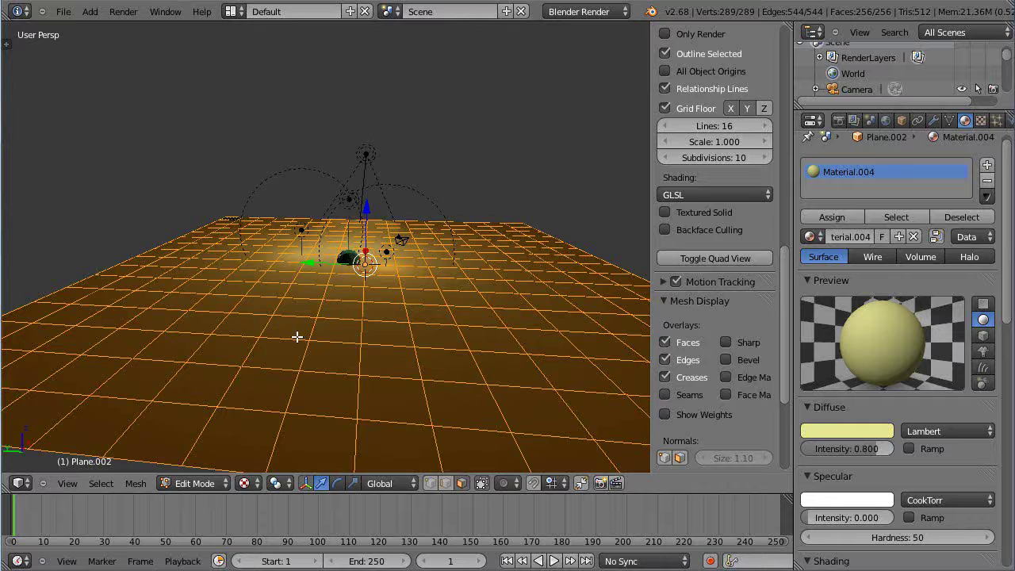
Subdivide the grid once more with 2 cuts and a raised Fractal amount to roughen its surface
scroll(335, 301, up, 2)
scroll(335, 301, down, 1)
key(w)
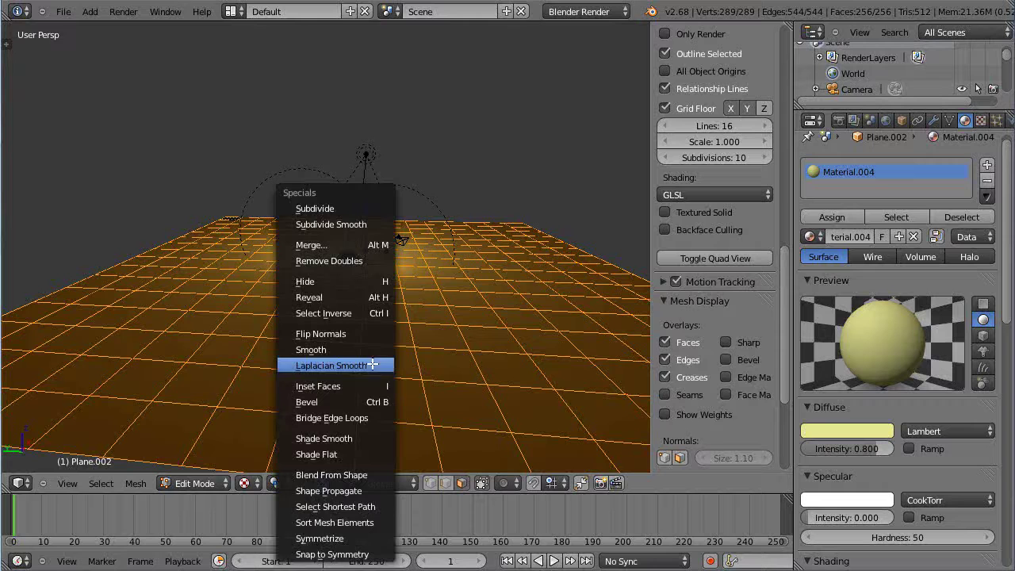
click(303, 207)
key(F6)
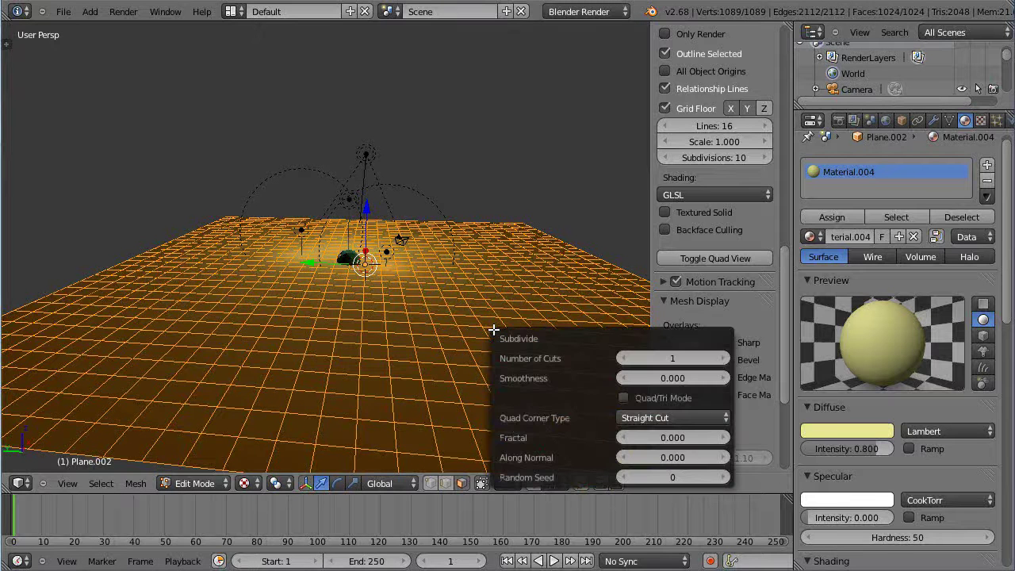
click(726, 361)
drag(660, 438, 684, 440)
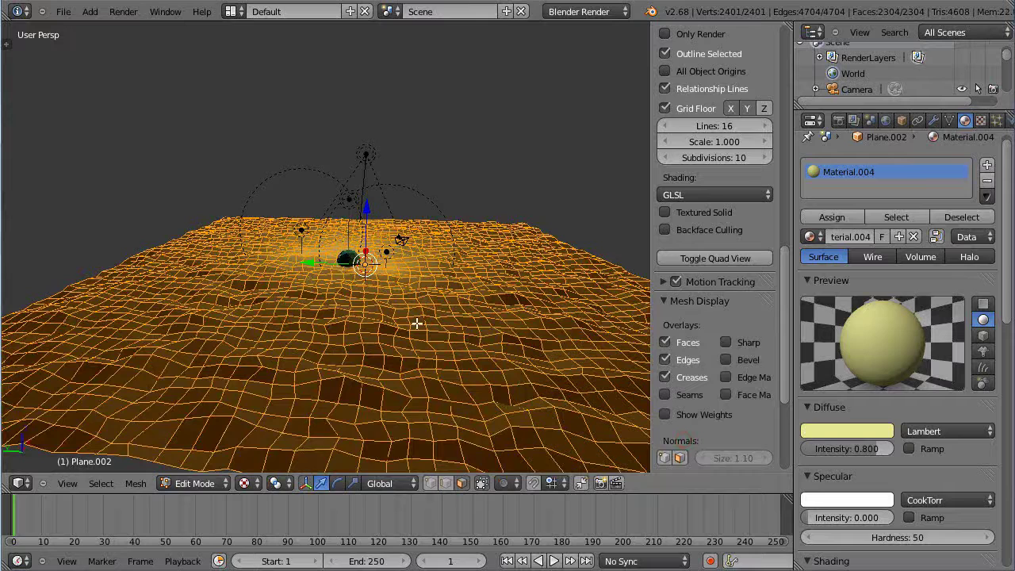
Return to Object Mode and inspect the roughened terrain around the green ball from several angles
key(Tab)
mouse_move(350, 308)
middle_down()
mouse_move(383, 361)
mouse_move(401, 342)
mouse_move(326, 327)
mouse_move(337, 348)
middle_up()
scroll(405, 329, up, 7)
scroll(407, 325, down, 4)
scroll(322, 337, down, 4)
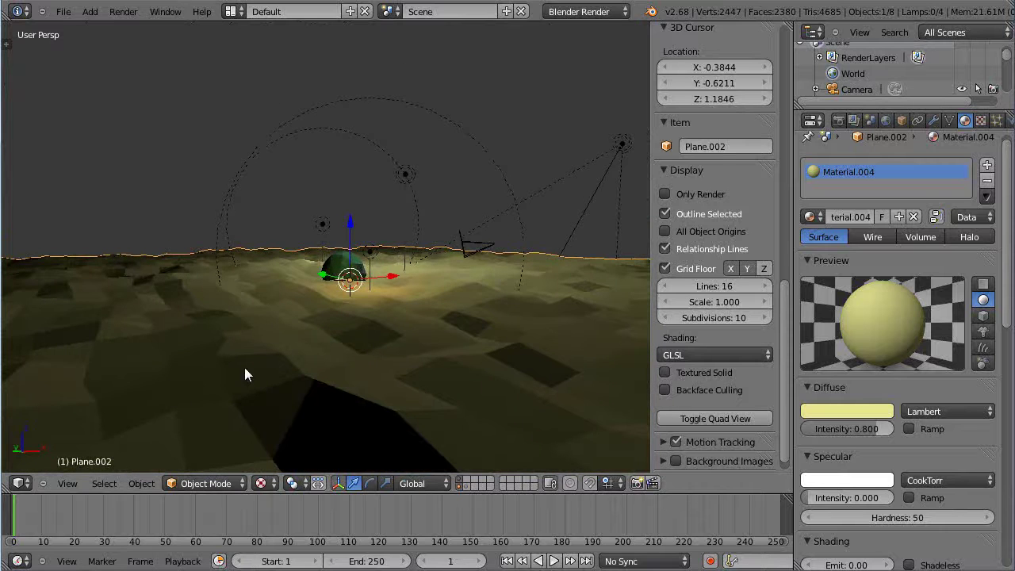
middle_drag(246, 368, 297, 376)
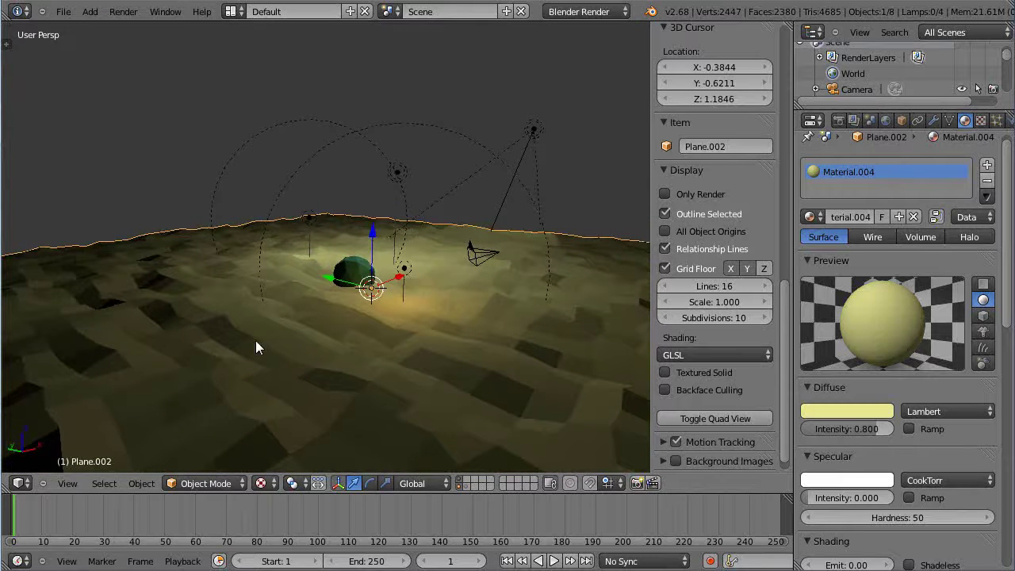
mouse_move(344, 322)
middle_down()
mouse_move(313, 320)
mouse_move(318, 308)
mouse_move(357, 311)
middle_up()
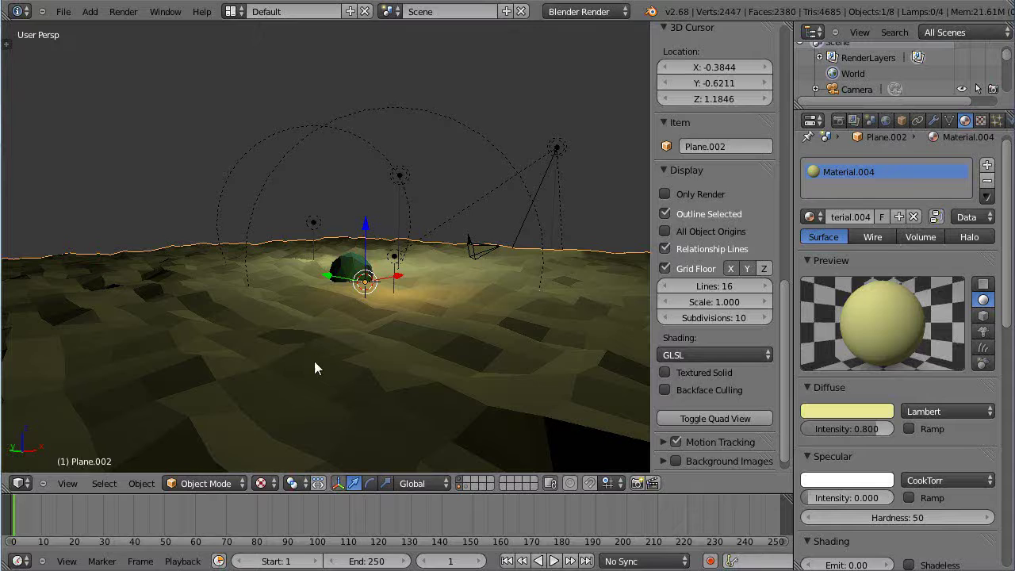
click(188, 485)
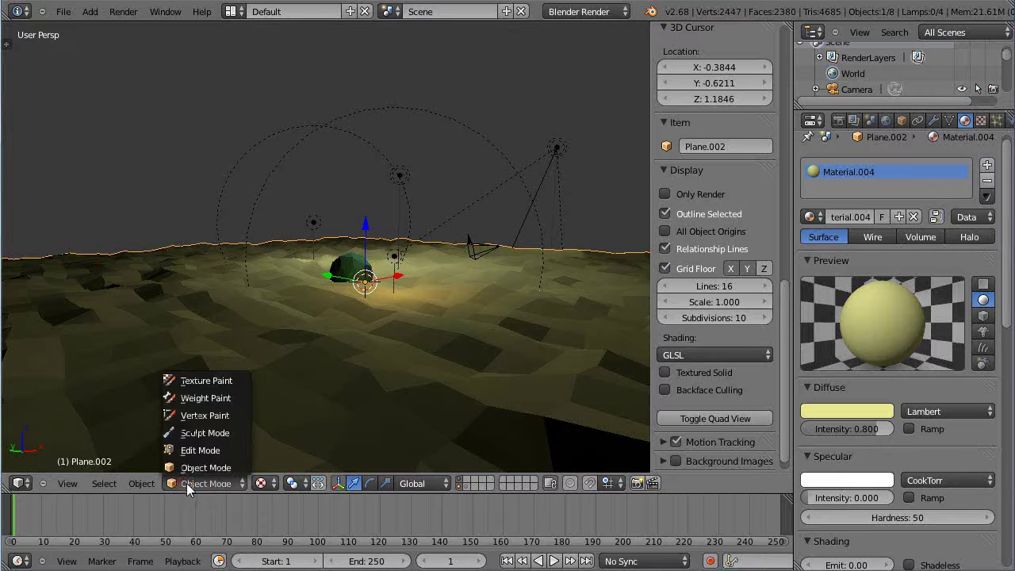
click(190, 434)
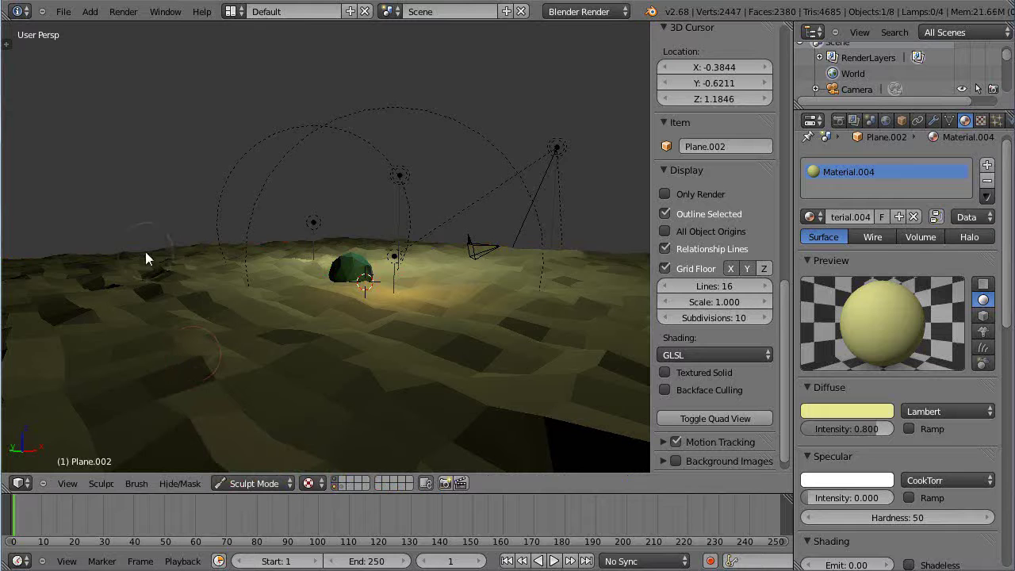
key(Tab)
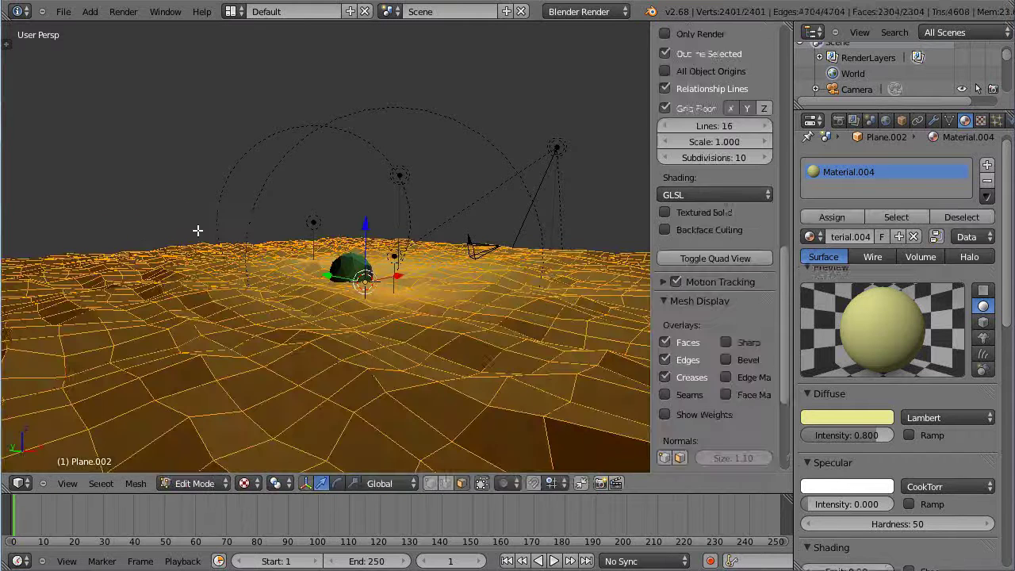
key(Tab)
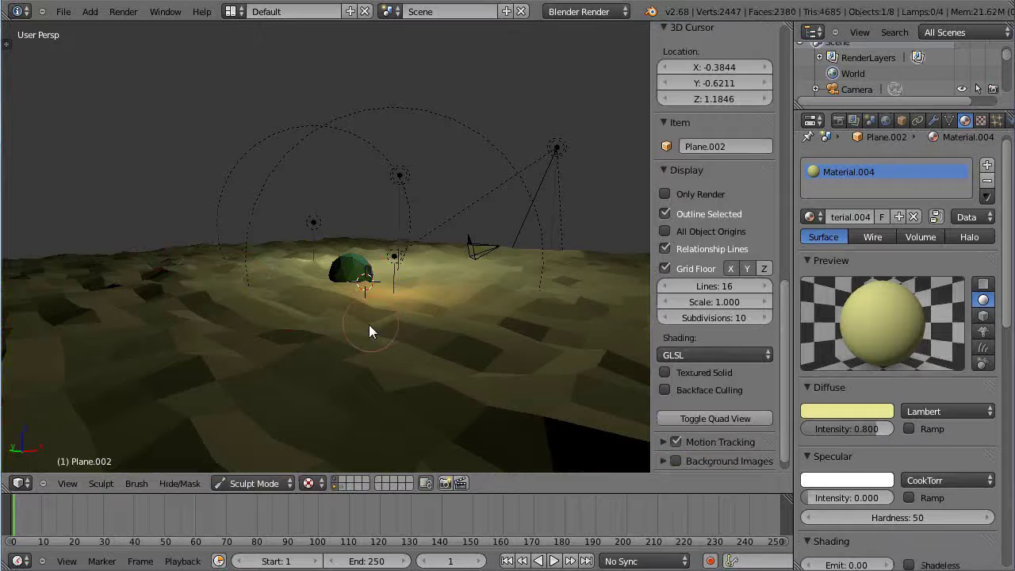
click(267, 484)
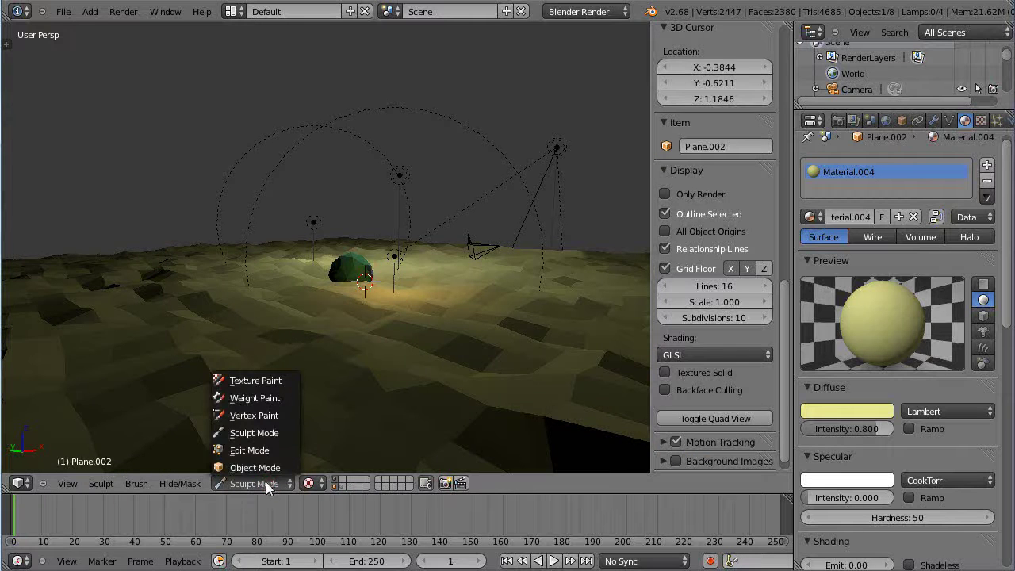
click(254, 467)
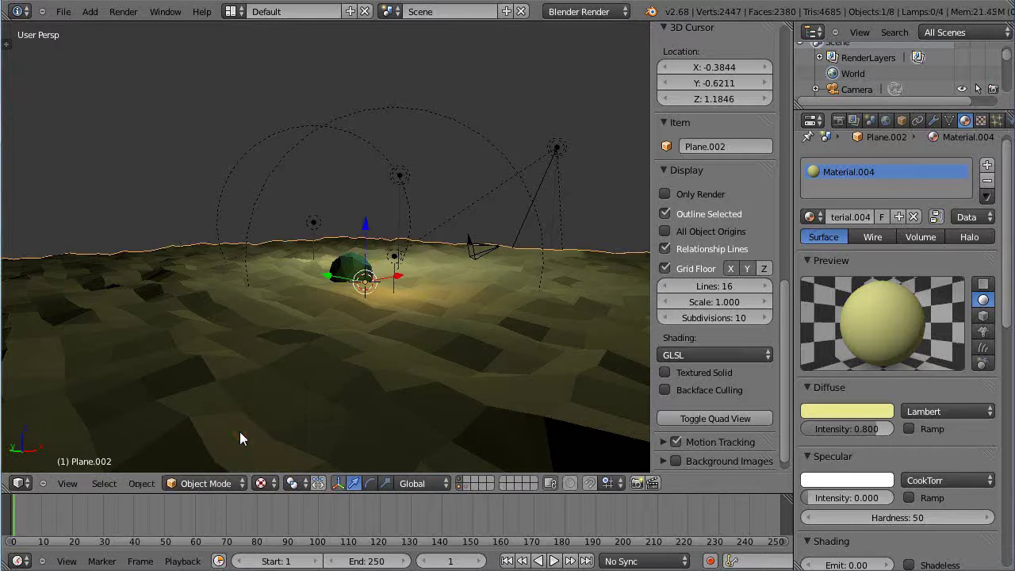
Switch the terrain plane to Sculpt Mode and enable dynamic topology
click(212, 484)
click(208, 432)
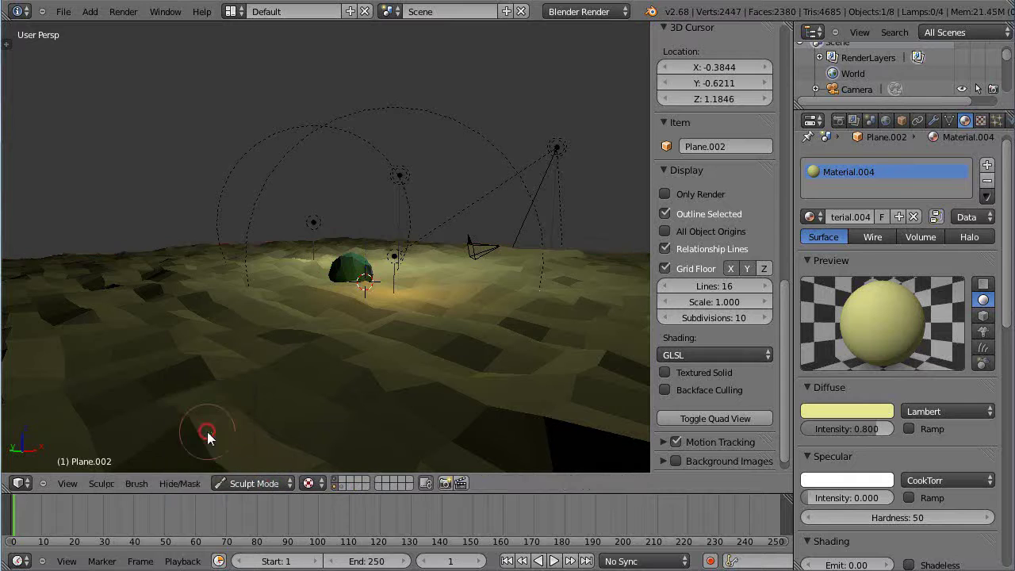
key(t)
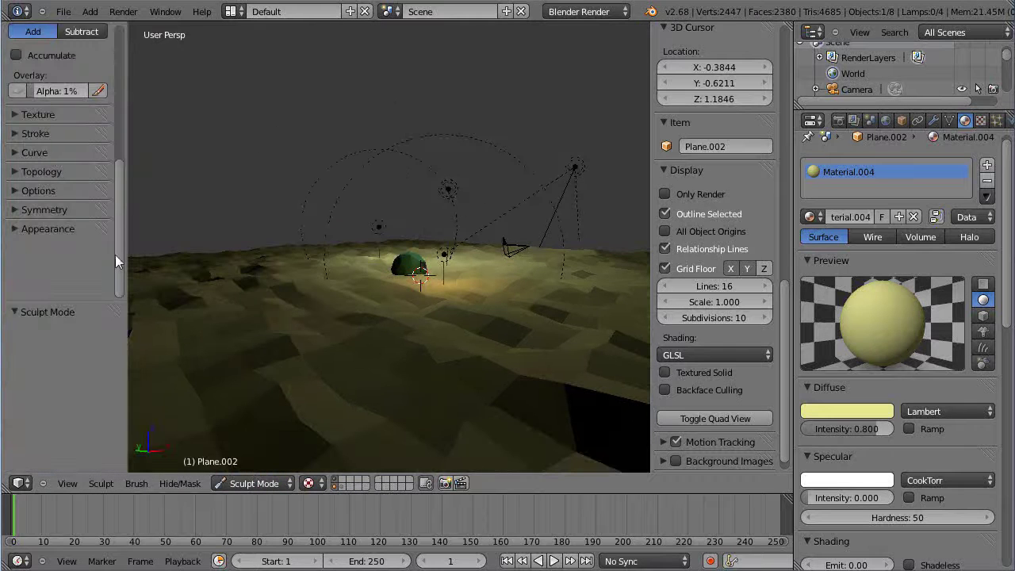
click(14, 172)
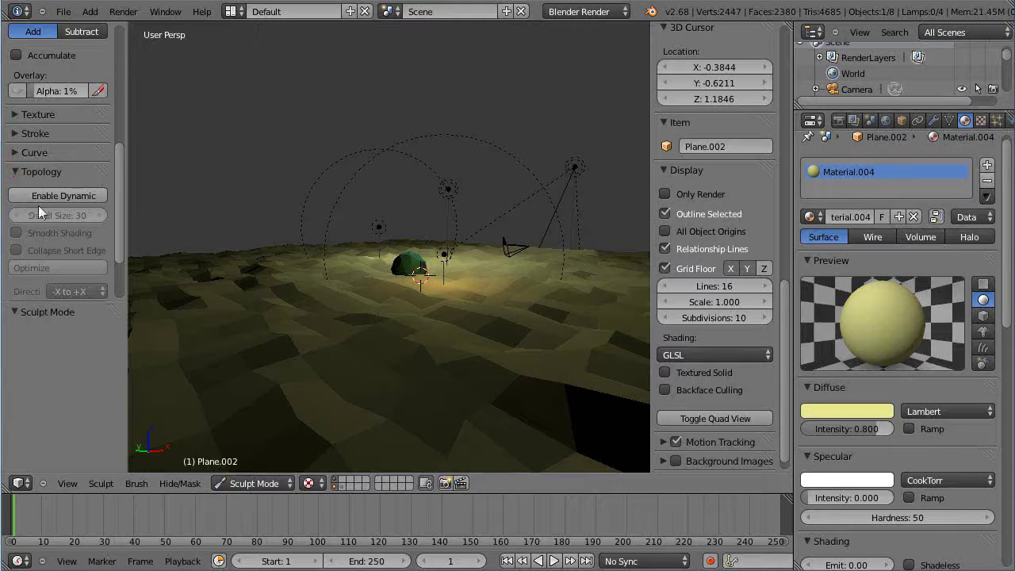
click(48, 196)
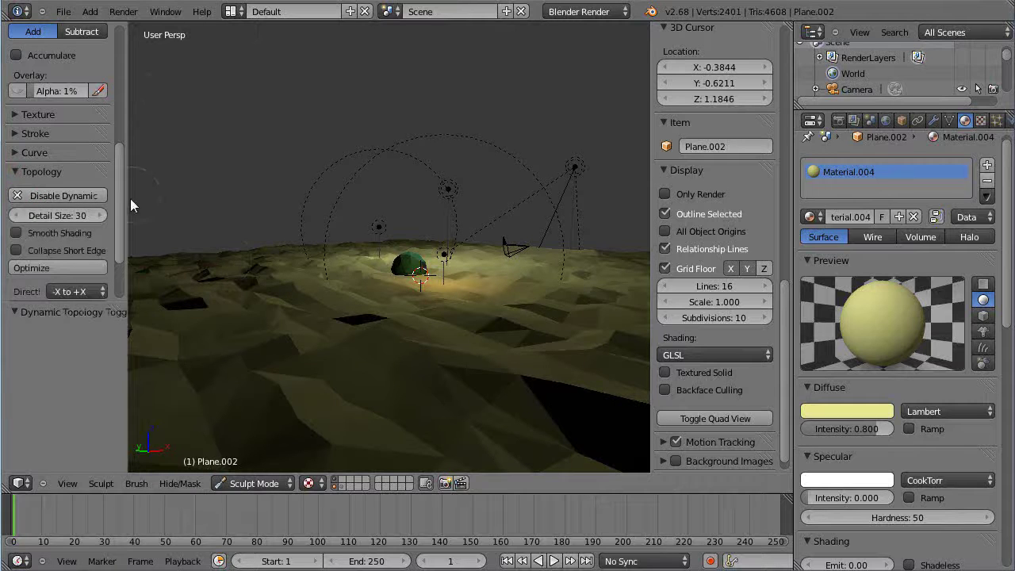
Select the Blob sculpt brush, dab it once on the terrain, and set its strength to 1.000
drag(119, 199, 109, 66)
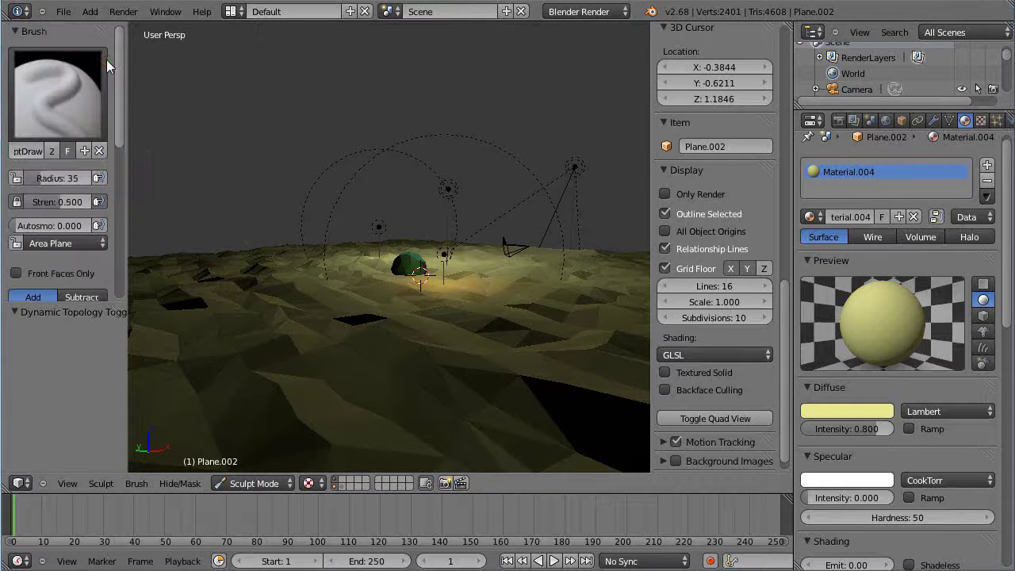
click(54, 95)
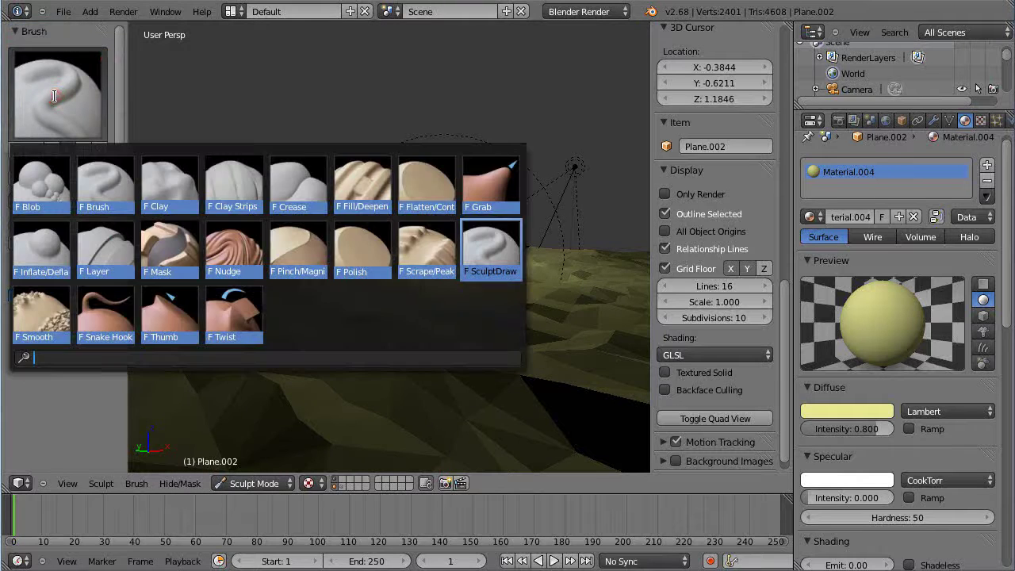
click(43, 185)
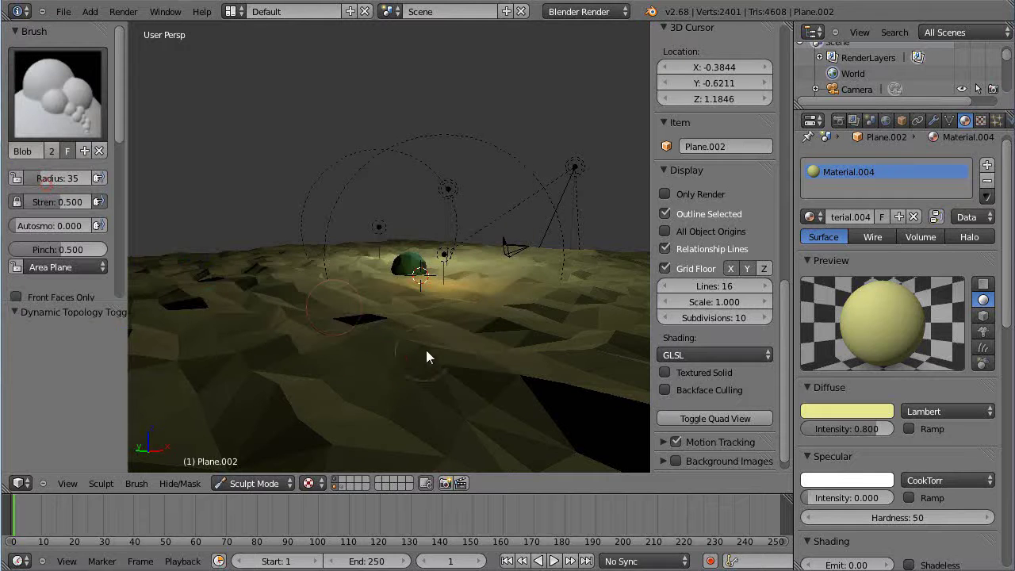
click(380, 349)
drag(57, 208, 94, 208)
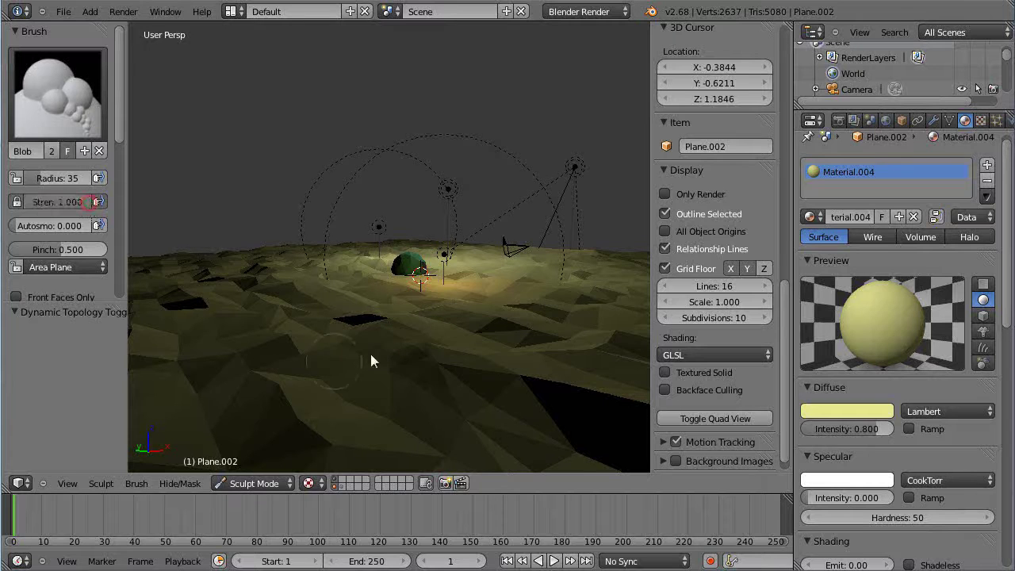
Sculpt lumps into the foreground terrain in front of the green ball with the Blob brush, and return to Object Mode
click(426, 370)
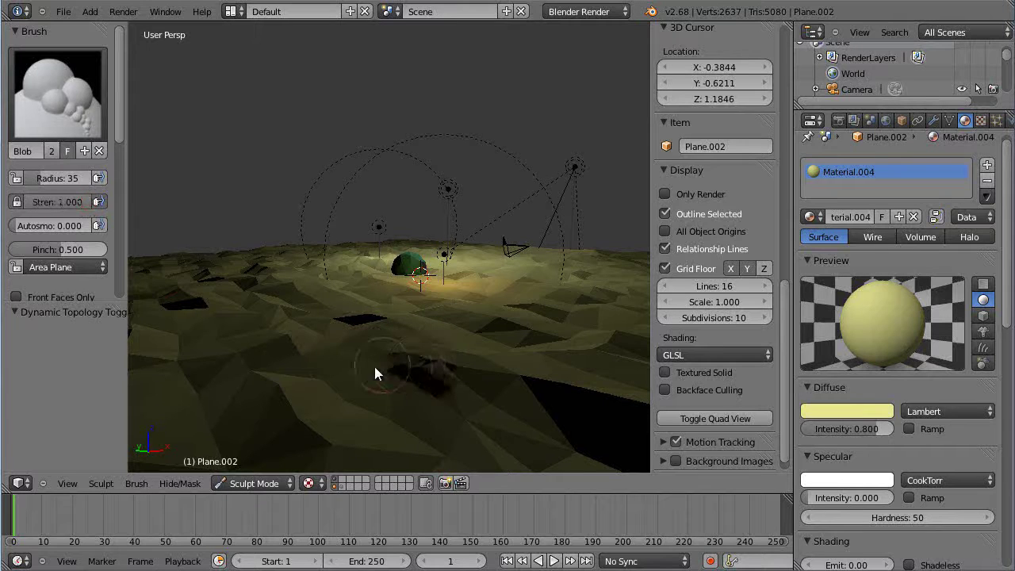
mouse_move(435, 365)
mouse_down()
mouse_move(461, 379)
mouse_move(370, 362)
mouse_move(473, 392)
mouse_move(389, 396)
mouse_move(468, 413)
mouse_move(380, 368)
mouse_move(412, 343)
mouse_up()
mouse_move(354, 379)
mouse_down()
mouse_move(418, 362)
mouse_move(414, 324)
mouse_move(373, 362)
mouse_up()
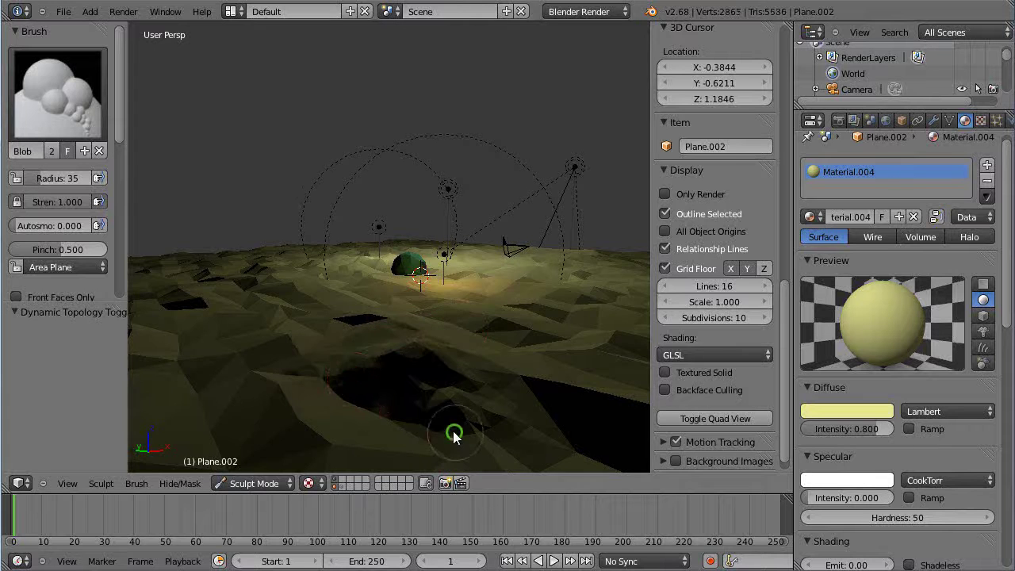
middle_drag(453, 430, 416, 375)
drag(404, 384, 373, 396)
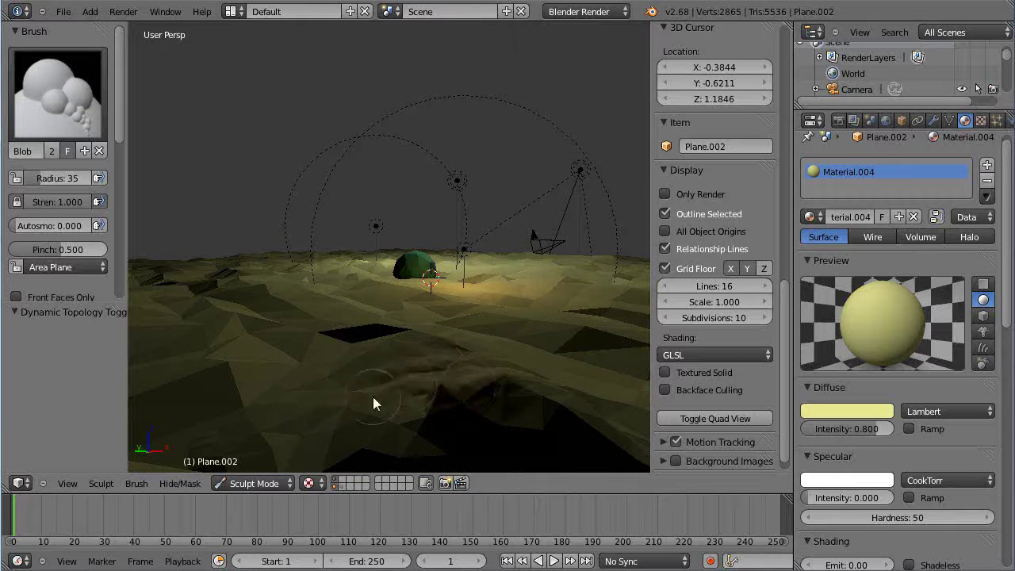
click(420, 386)
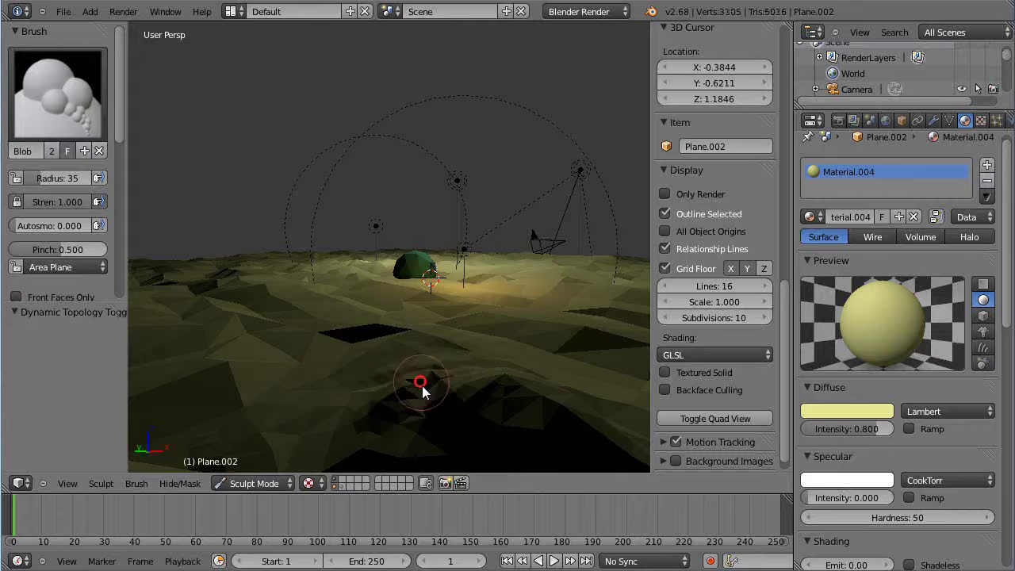
scroll(441, 400, down, 3)
scroll(439, 396, up, 3)
click(254, 483)
click(238, 471)
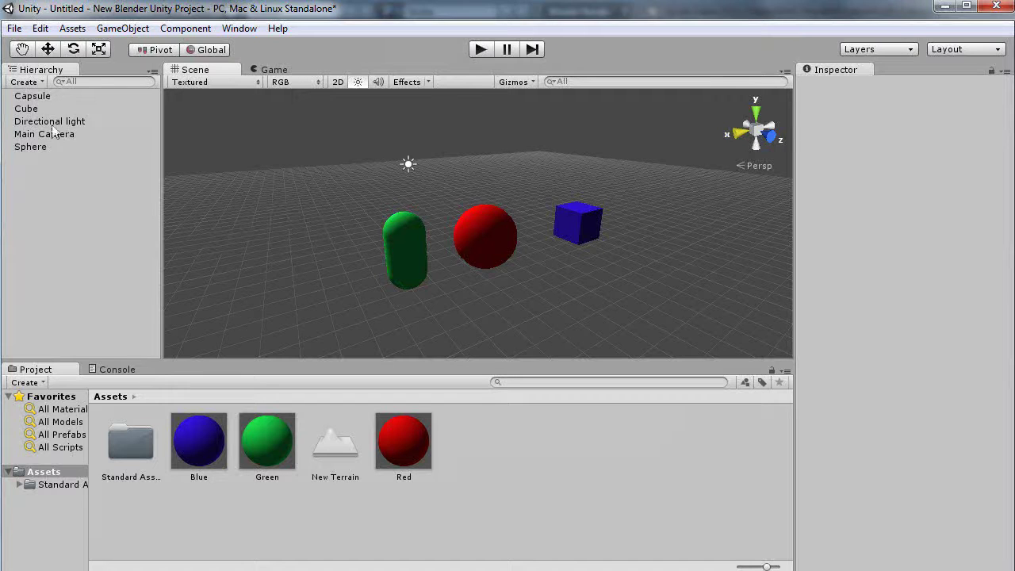
In Unity, examine the packages offered for import into a new project, and close the wizard without creating one
click(15, 28)
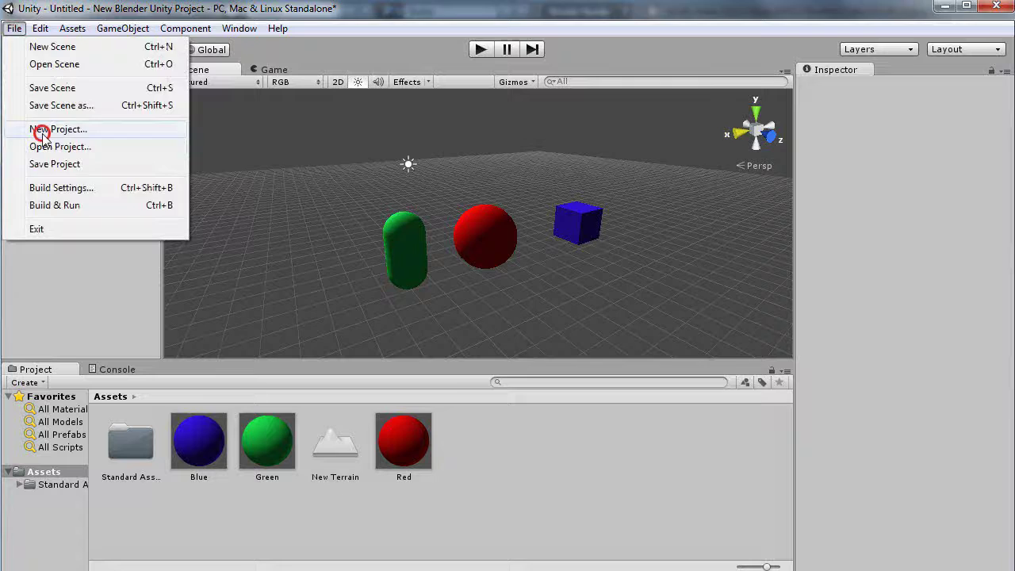
click(41, 129)
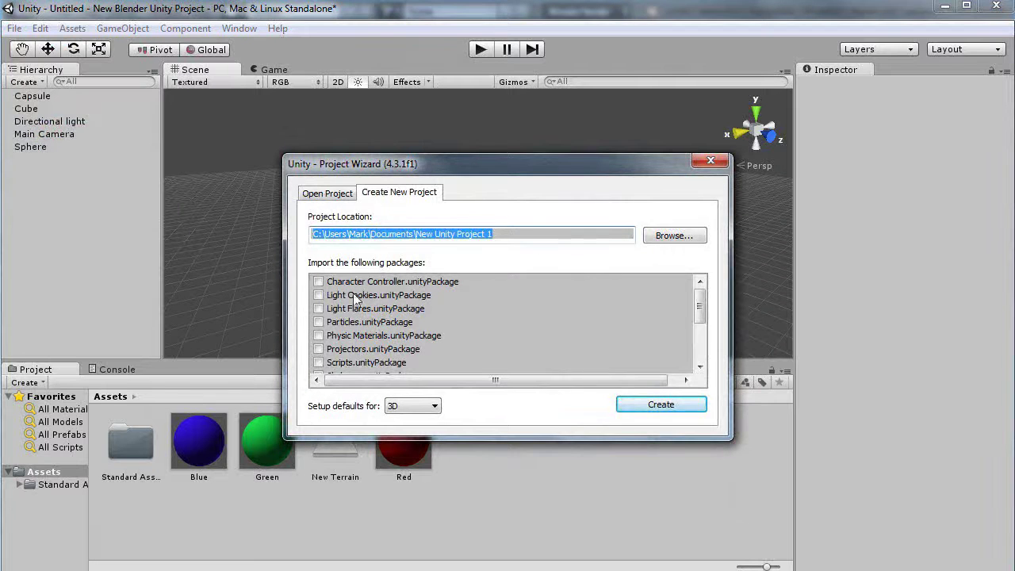
mouse_move(699, 309)
mouse_down()
mouse_move(700, 343)
mouse_move(699, 289)
mouse_move(698, 327)
mouse_up()
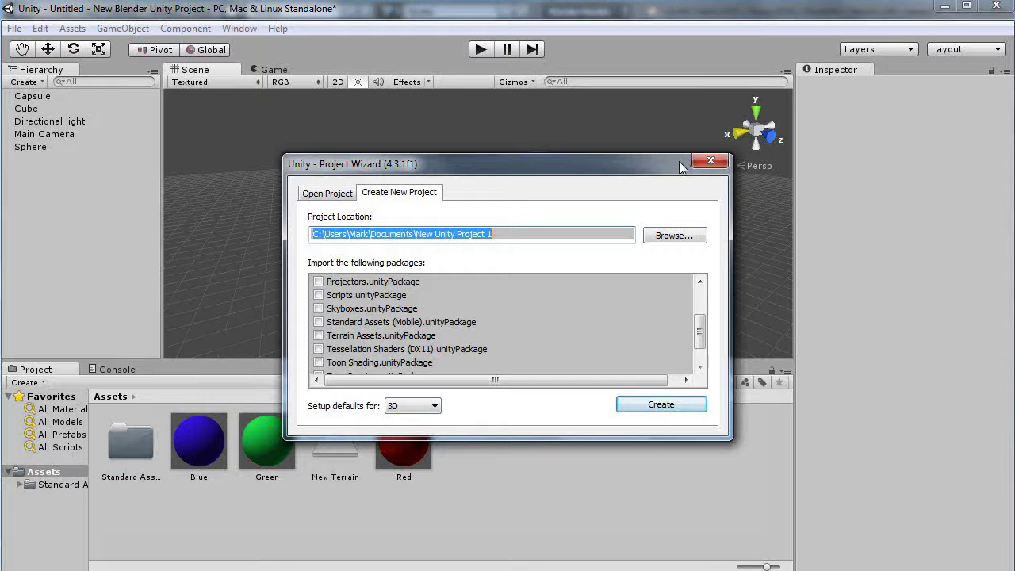
click(710, 163)
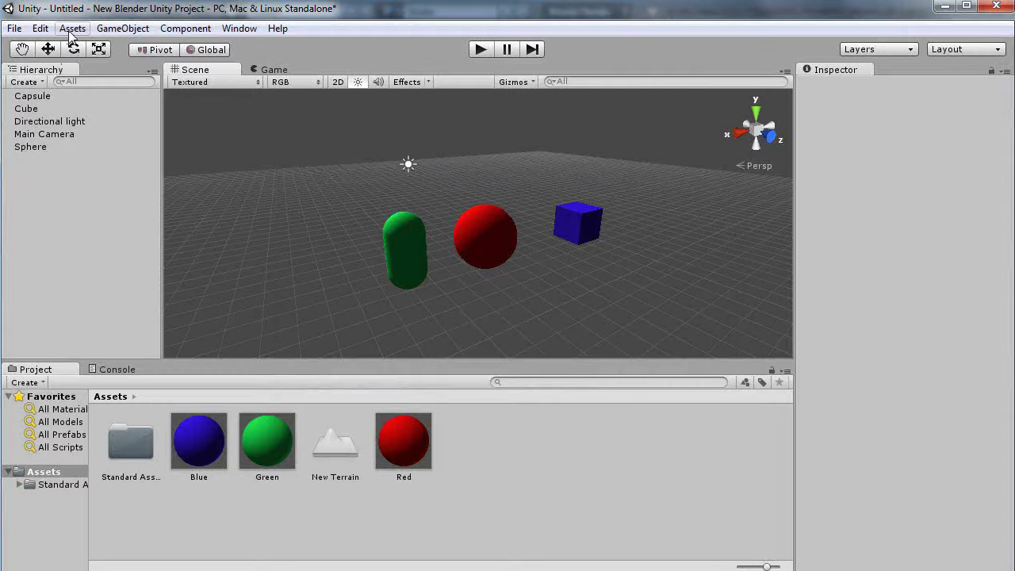
Import all items of the Terrain Assets package into the project
click(71, 30)
mouse_move(122, 140)
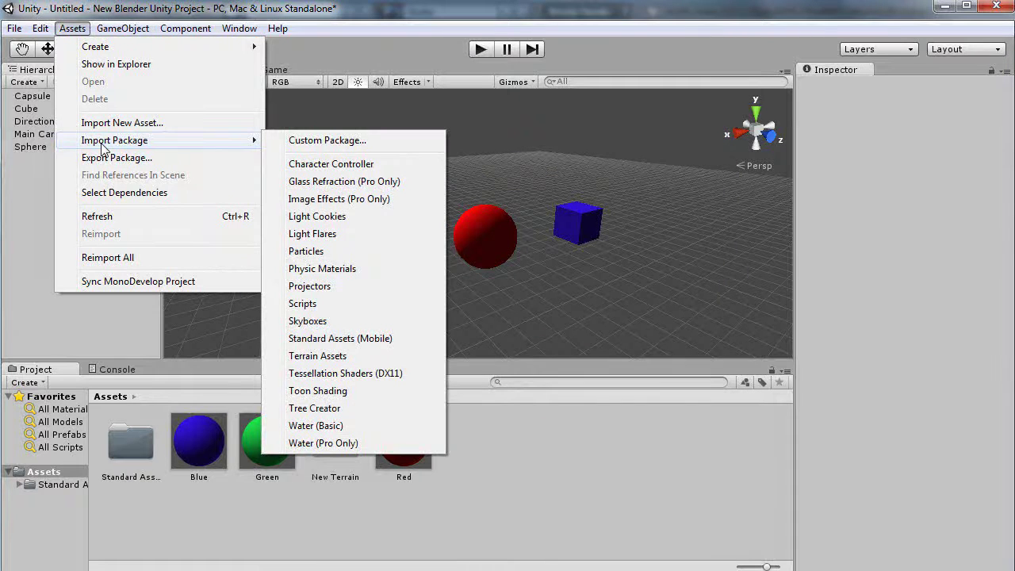
click(307, 357)
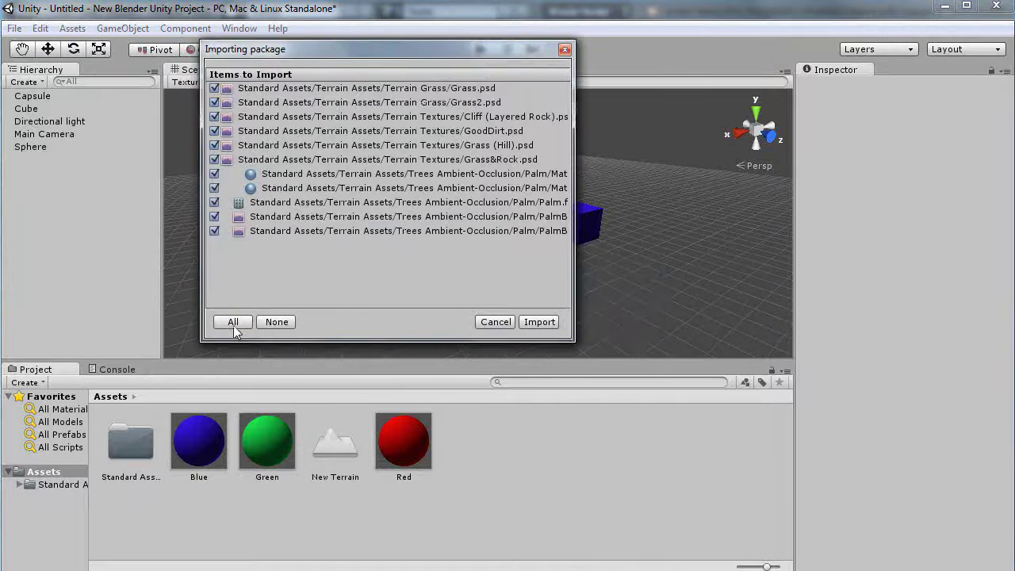
click(538, 321)
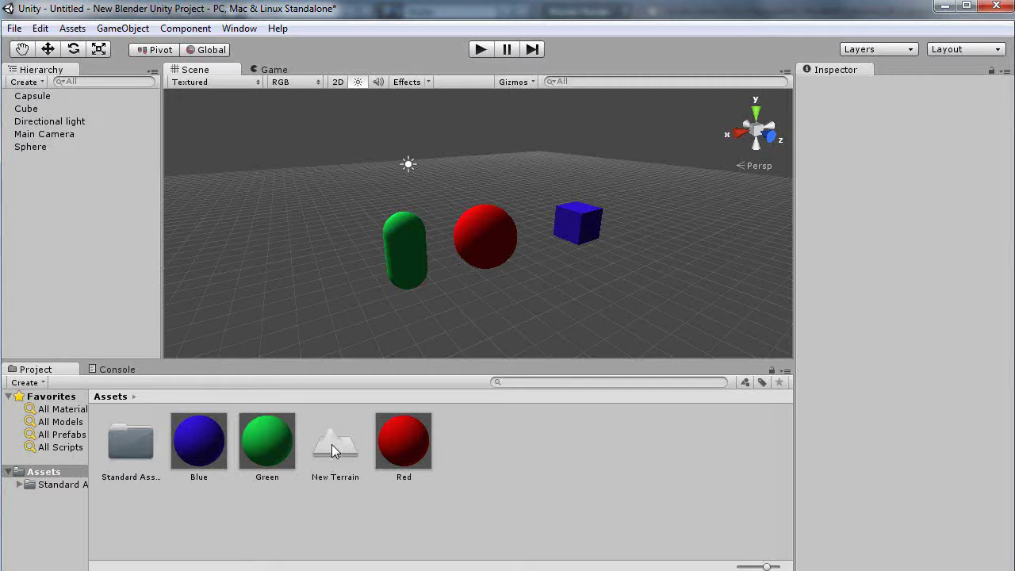
Create a new Terrain object in the scene hierarchy
click(44, 472)
click(22, 82)
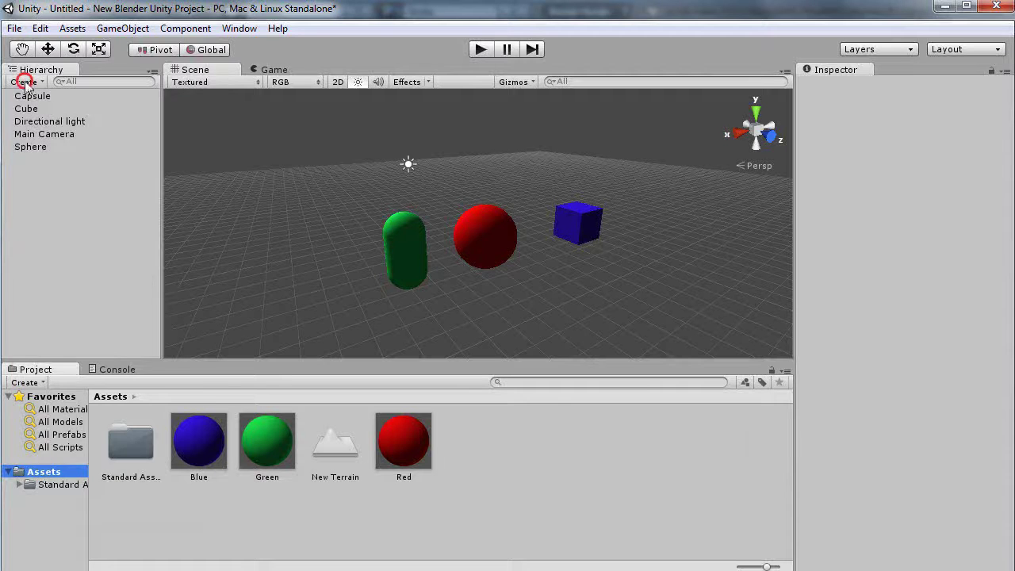
click(48, 452)
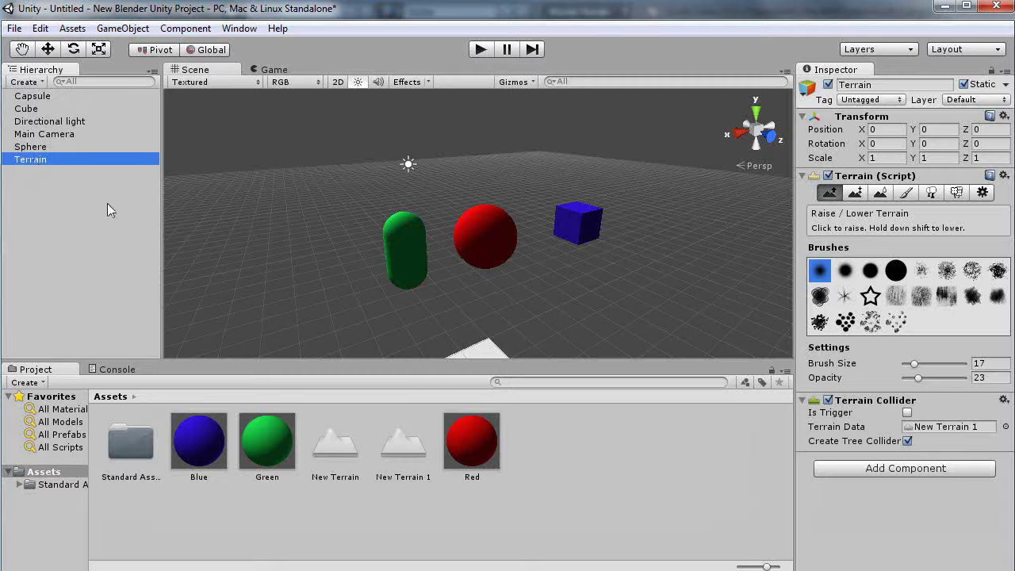
Examine the New Terrain and New Terrain 1 assets, and inspect the scene's terrain around the sphere and capsule from several angles
click(340, 447)
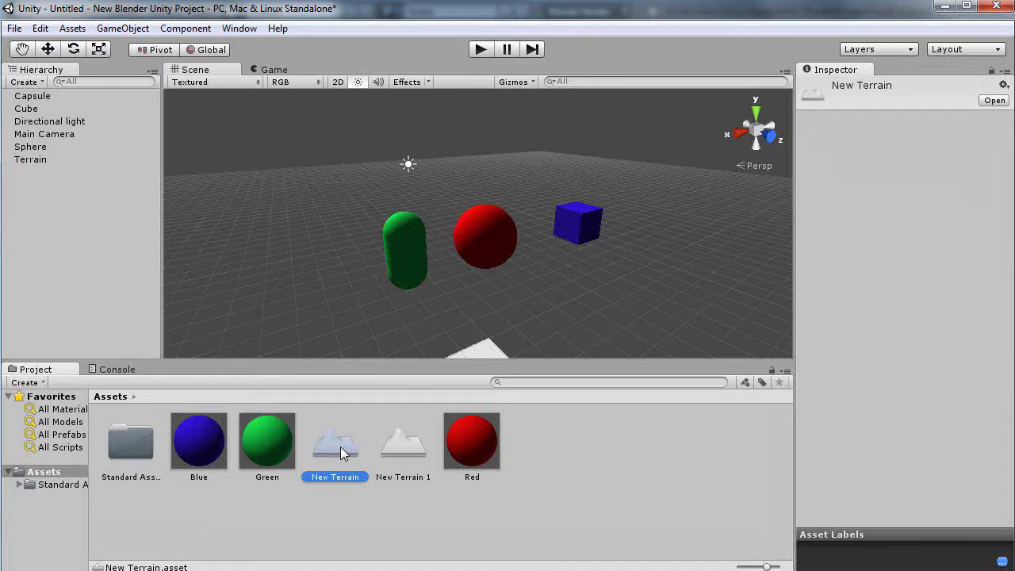
click(395, 446)
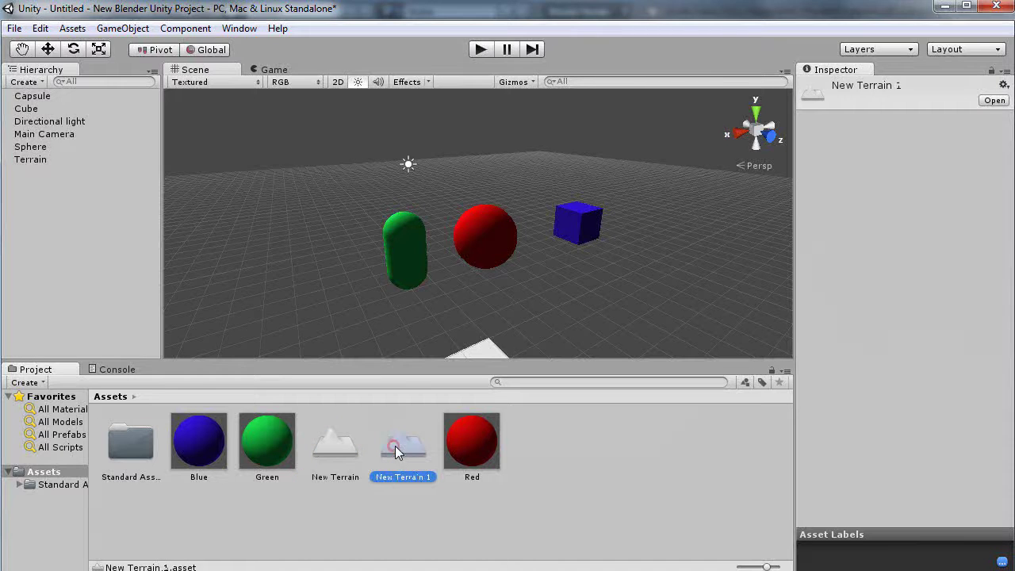
scroll(503, 306, down, 1)
click(474, 351)
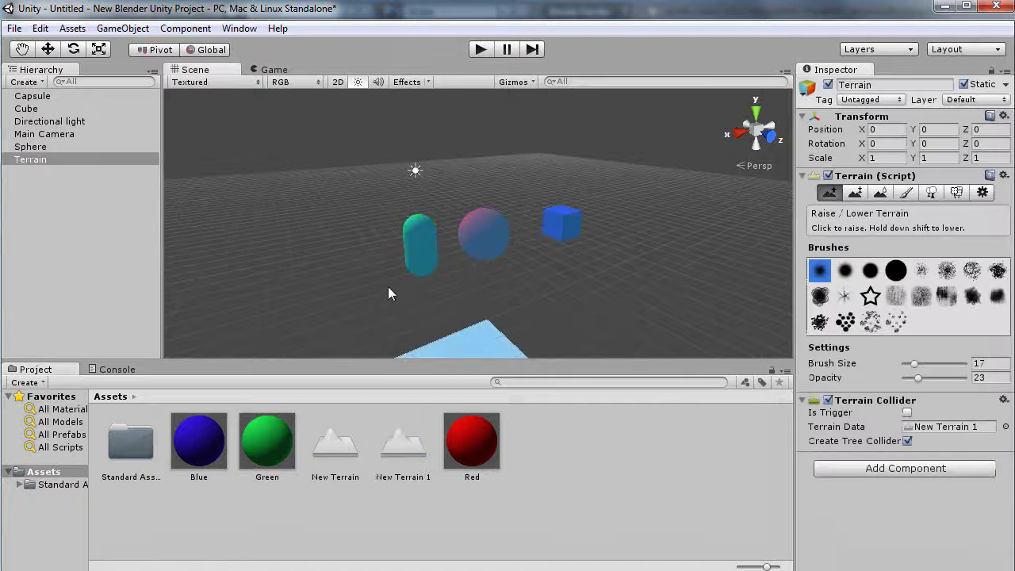
scroll(388, 287, down, 4)
middle_drag(395, 306, 399, 216)
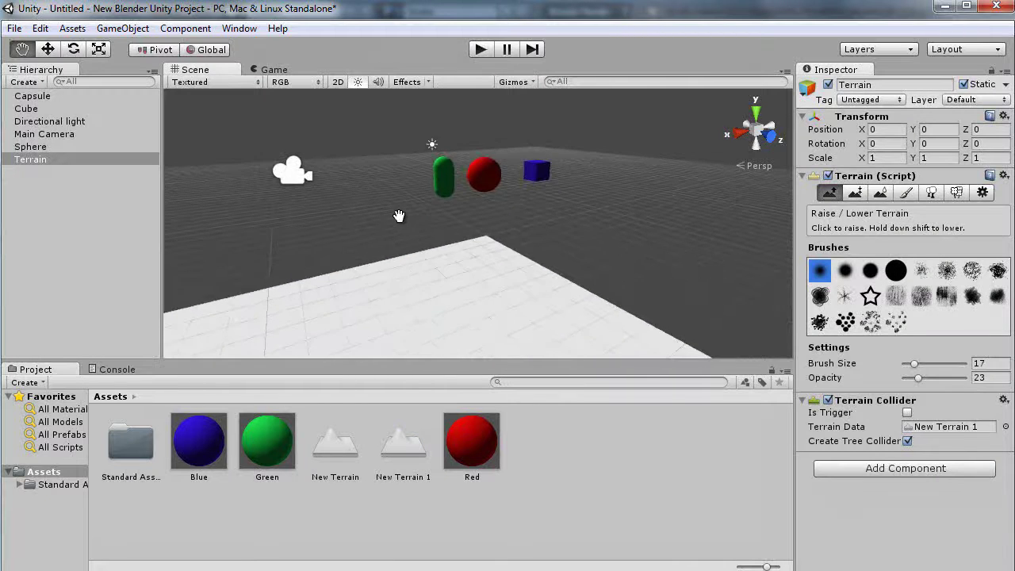
mouse_move(392, 302)
alt+mouse_down()
mouse_move(615, 284)
mouse_move(641, 151)
mouse_move(561, 170)
alt+mouse_up()
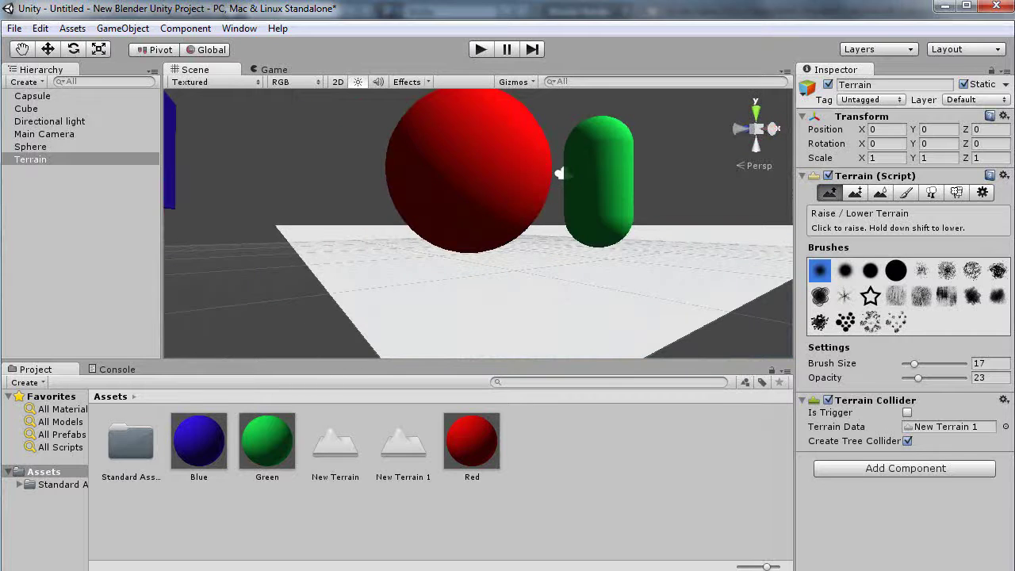
scroll(560, 173, down, 3)
scroll(565, 172, up, 4)
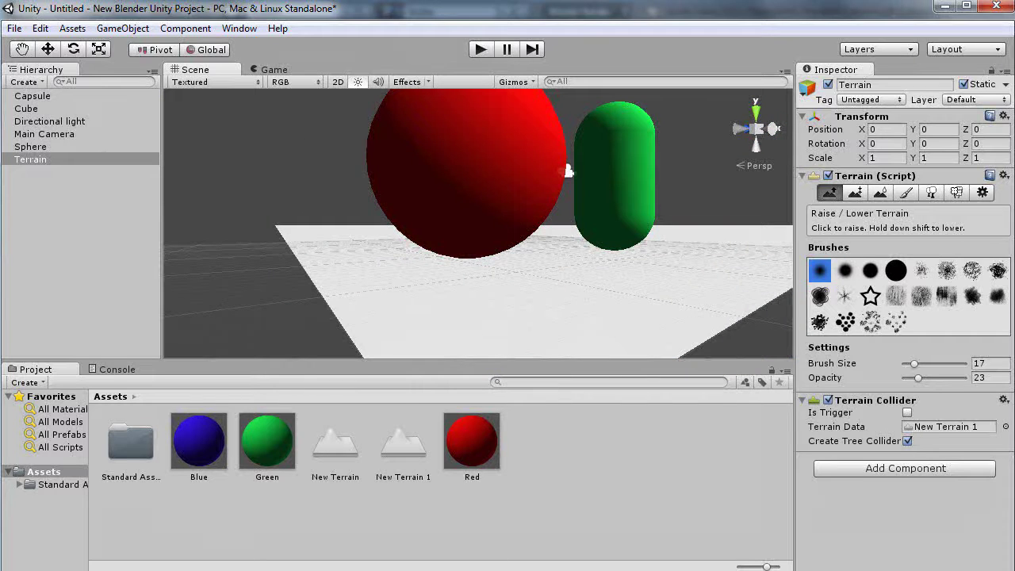
Set the terrain brush opacity to 19 and raise a broad hill along the terrain's near edge
middle_drag(623, 259, 315, 371)
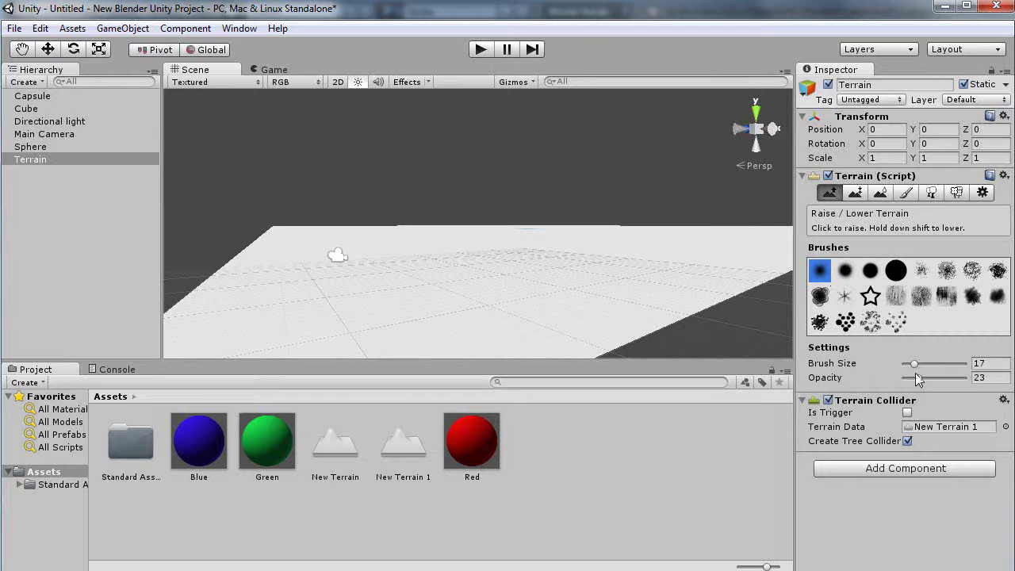
drag(917, 378, 915, 380)
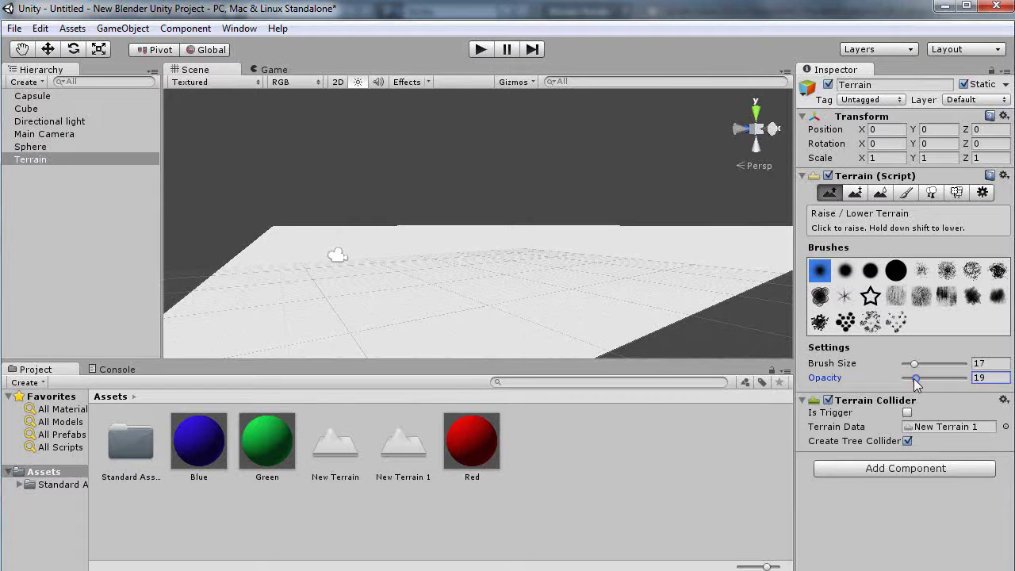
drag(467, 322, 485, 309)
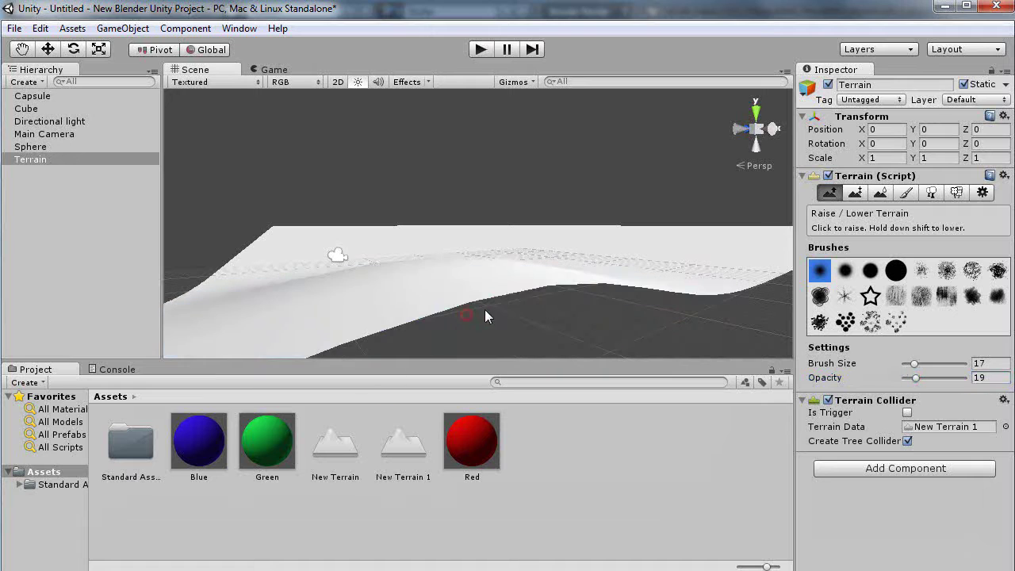
click(537, 215)
middle_drag(528, 227, 568, 419)
mouse_move(584, 272)
mouse_down()
mouse_move(513, 272)
mouse_move(678, 250)
mouse_move(666, 240)
mouse_up()
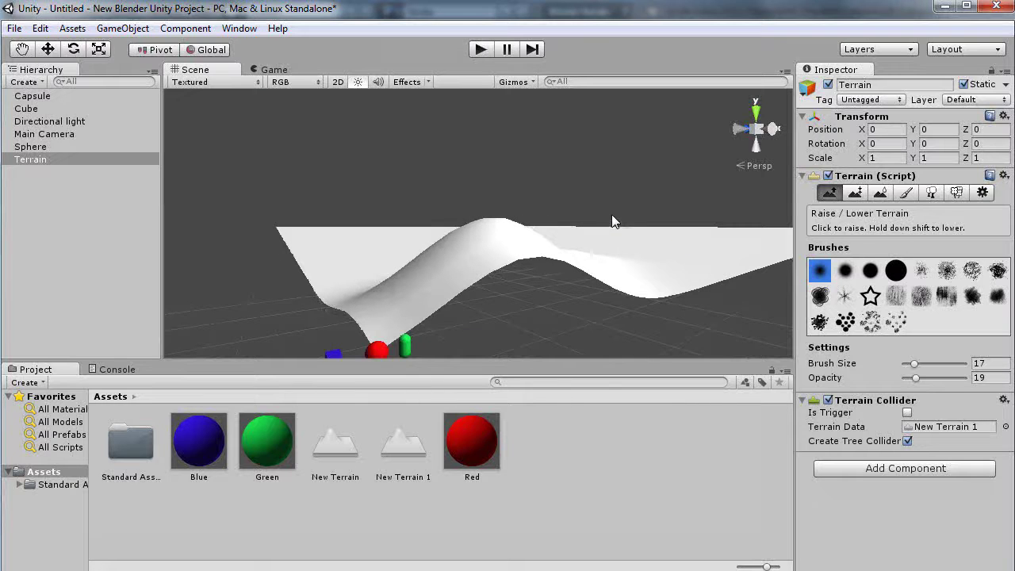
Raise several separate peaks across the terrain with the Raise / Lower Terrain brush
key(alt)
middle_drag(612, 213, 447, 410)
middle_drag(611, 261, 606, 273)
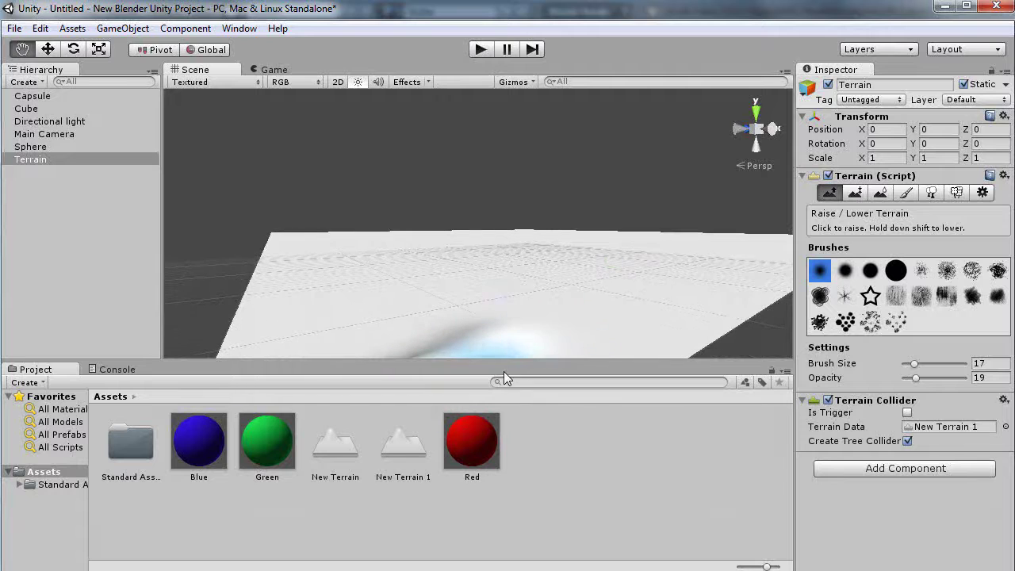
drag(527, 299, 511, 276)
mouse_move(367, 268)
mouse_down()
mouse_move(381, 281)
mouse_move(346, 310)
mouse_move(297, 273)
mouse_up()
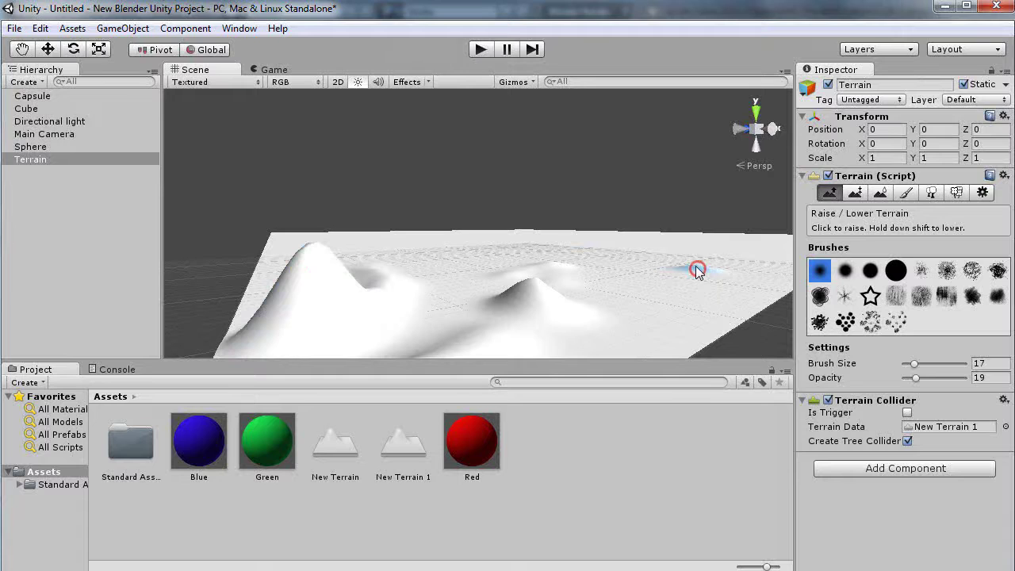
drag(704, 282, 628, 345)
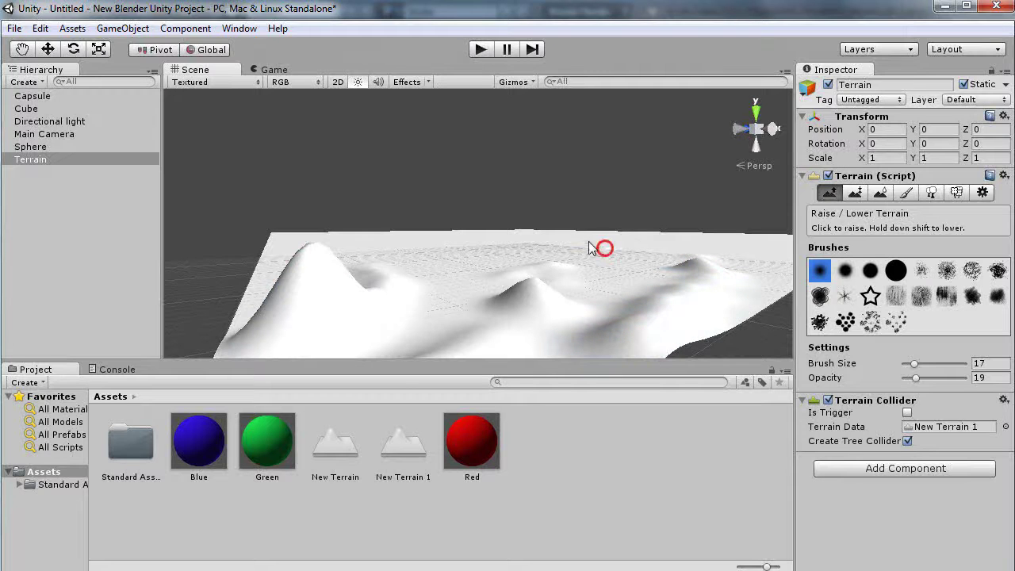
Sculpt smaller hills and ridges around the main peaks to extend the mountainous area
click(385, 294)
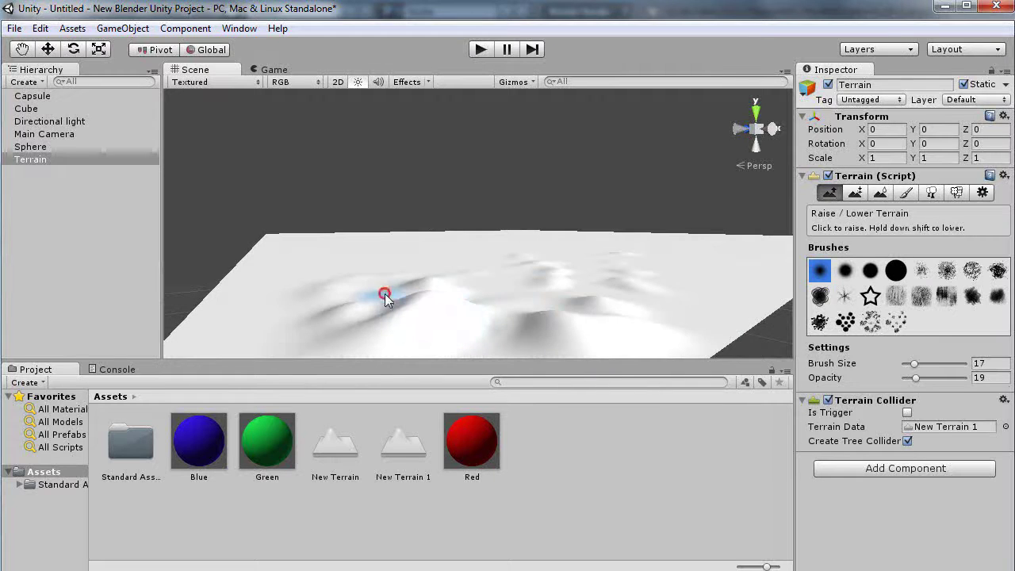
click(587, 300)
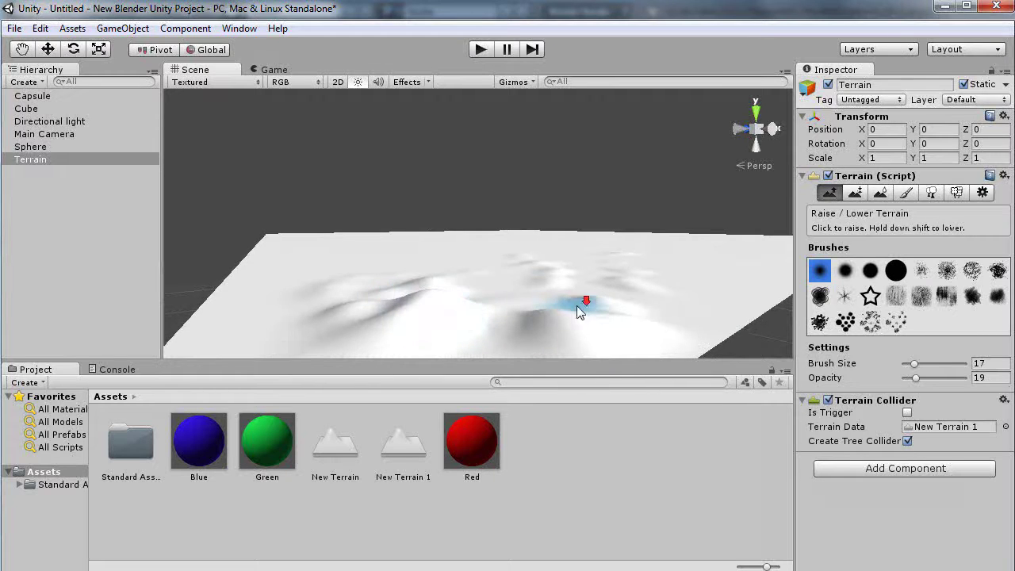
mouse_move(579, 318)
middle_down()
mouse_move(485, 315)
mouse_move(651, 301)
middle_up()
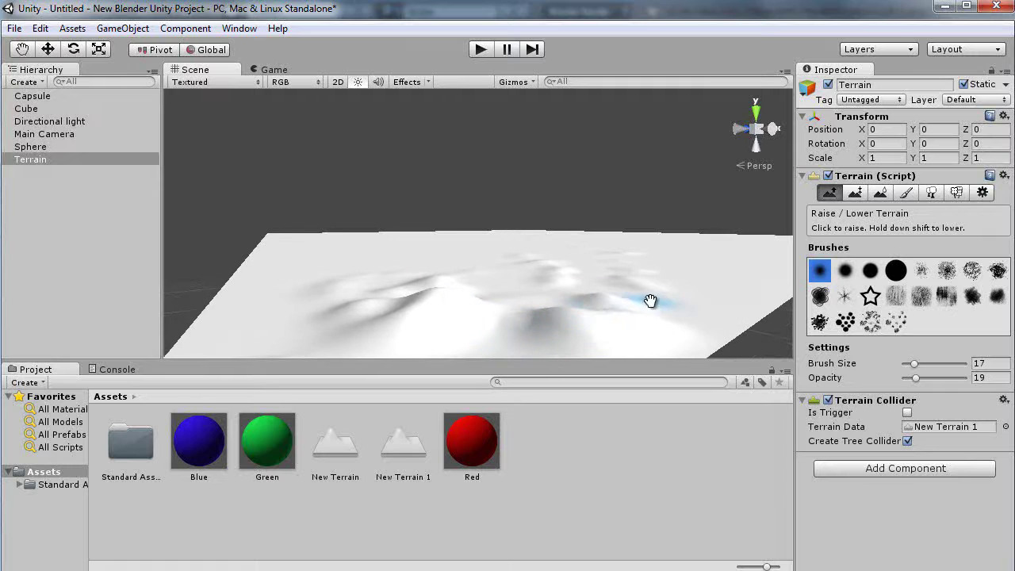
click(649, 283)
click(280, 330)
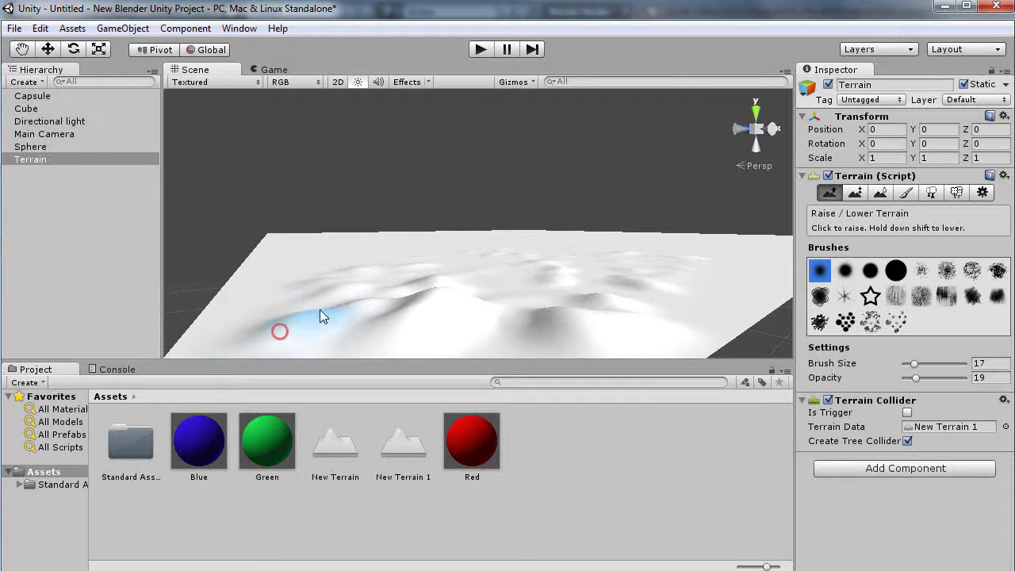
click(346, 302)
click(360, 304)
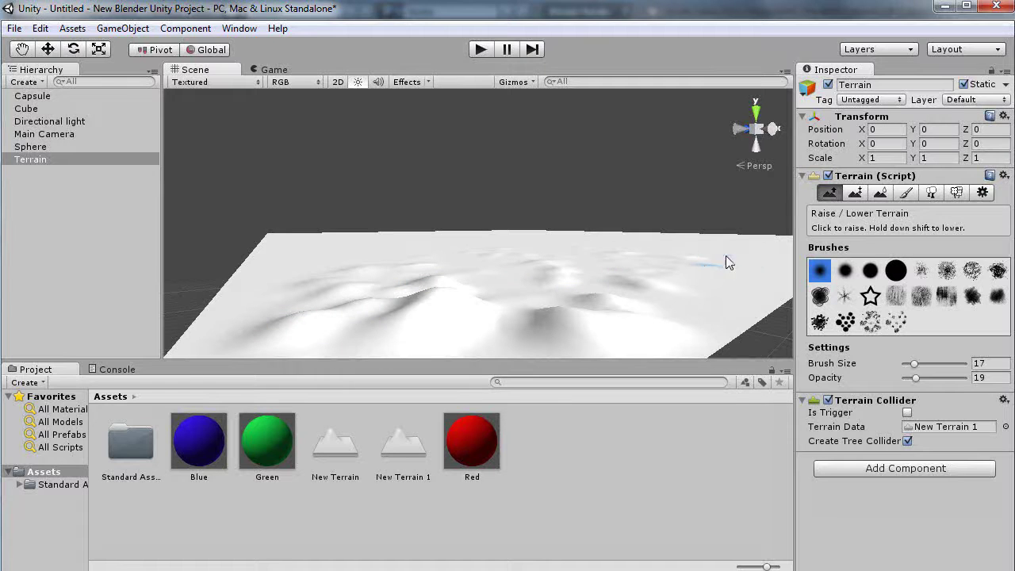
Add Grass (Hill) as the terrain's base texture and brush it over the hills
click(932, 194)
click(906, 193)
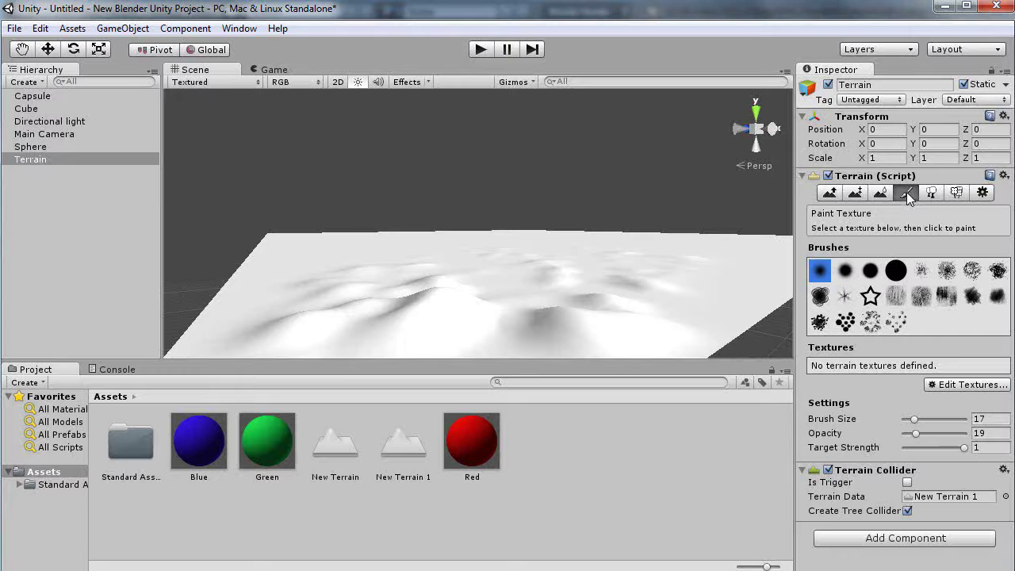
click(562, 298)
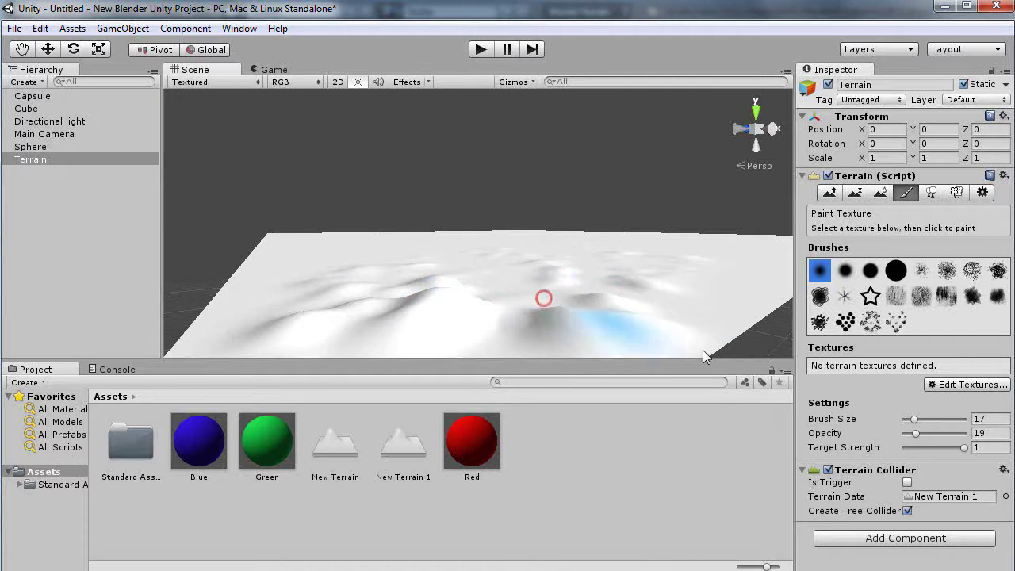
click(953, 386)
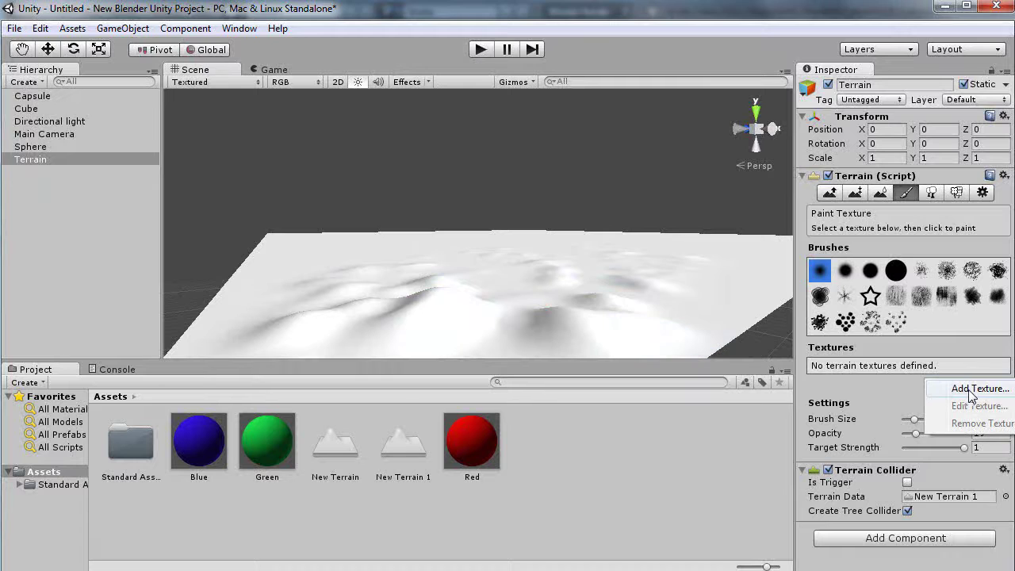
click(971, 390)
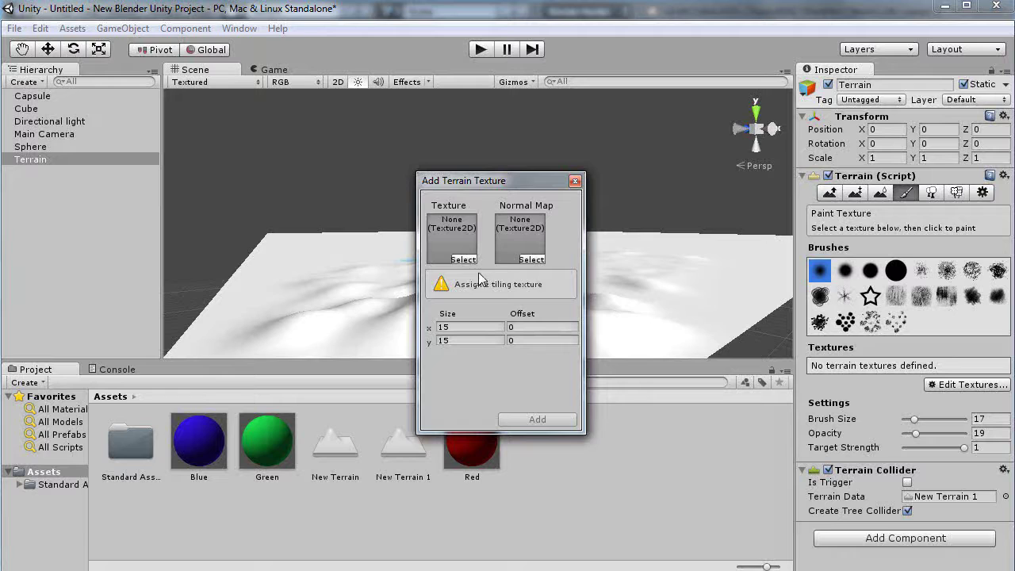
click(463, 260)
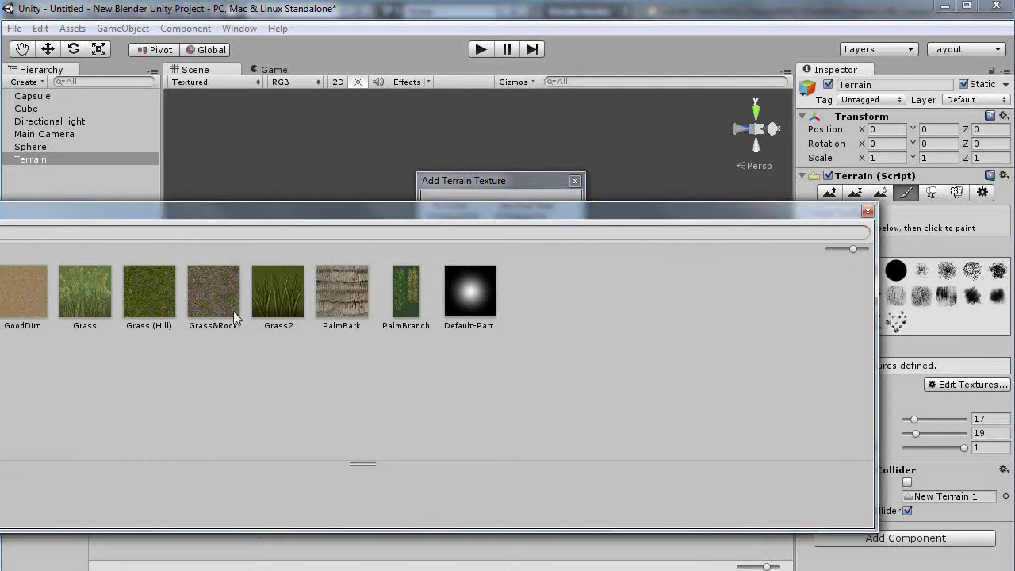
click(143, 298)
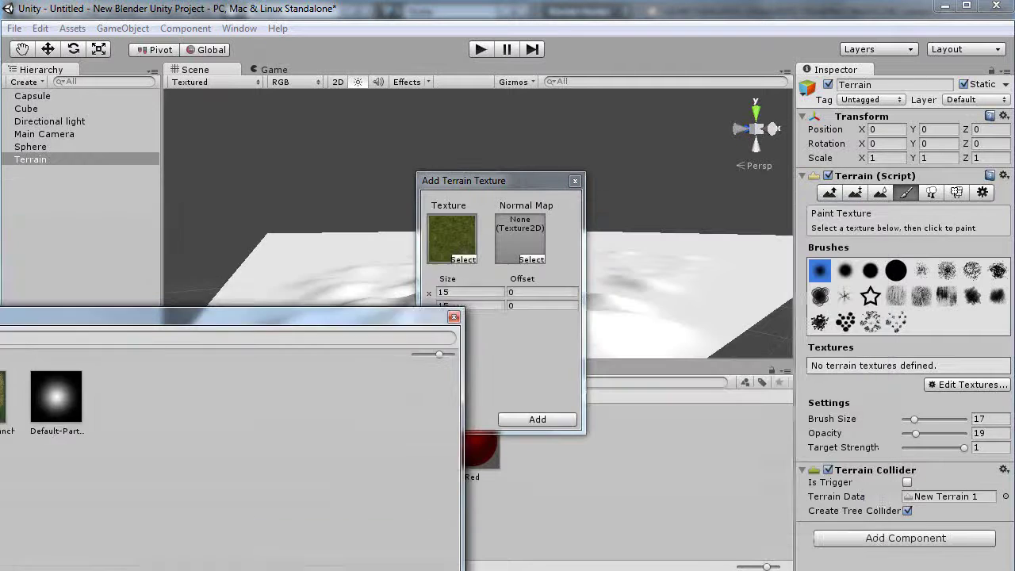
click(525, 420)
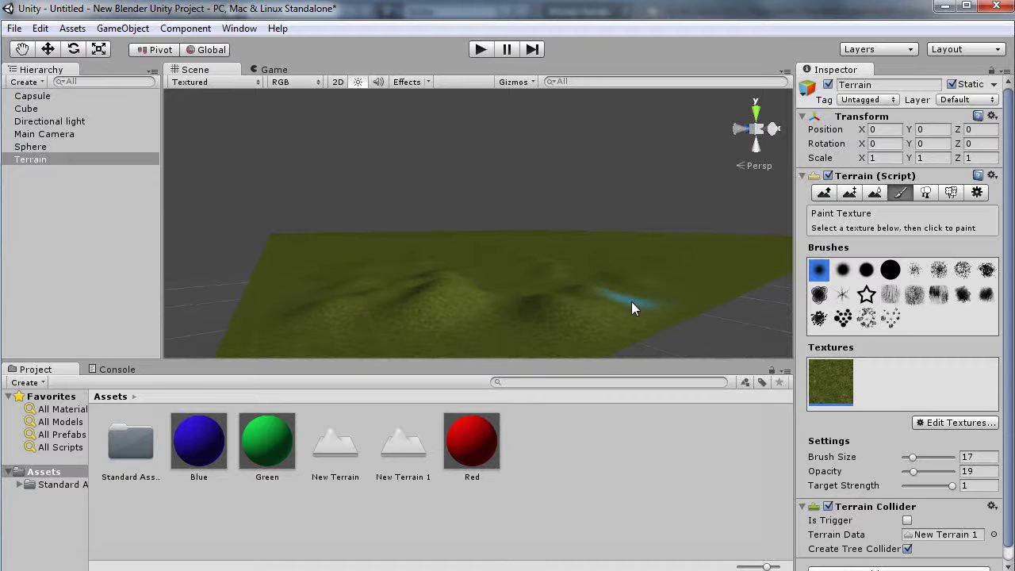
scroll(631, 301, up, 4)
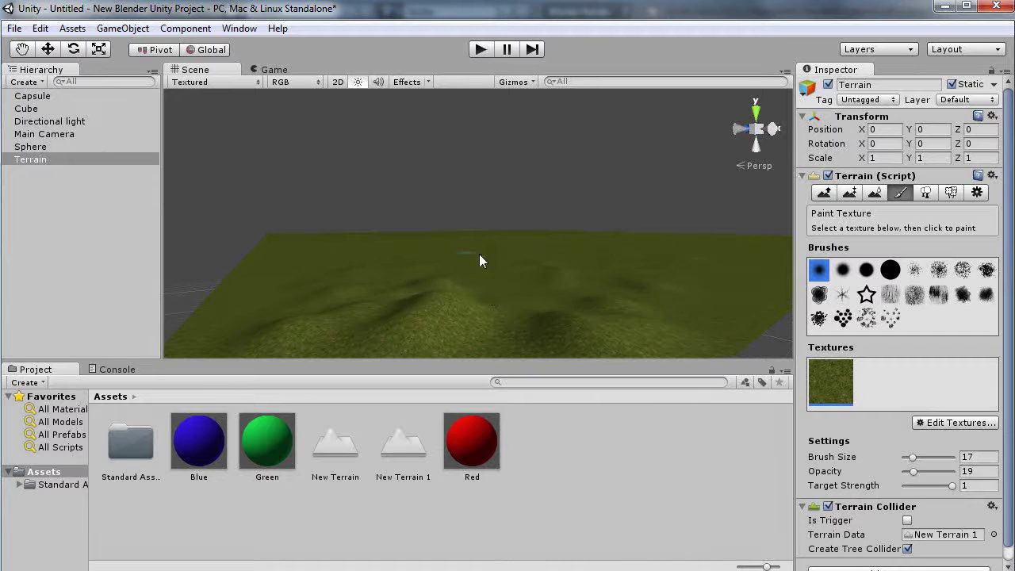
click(585, 296)
click(562, 281)
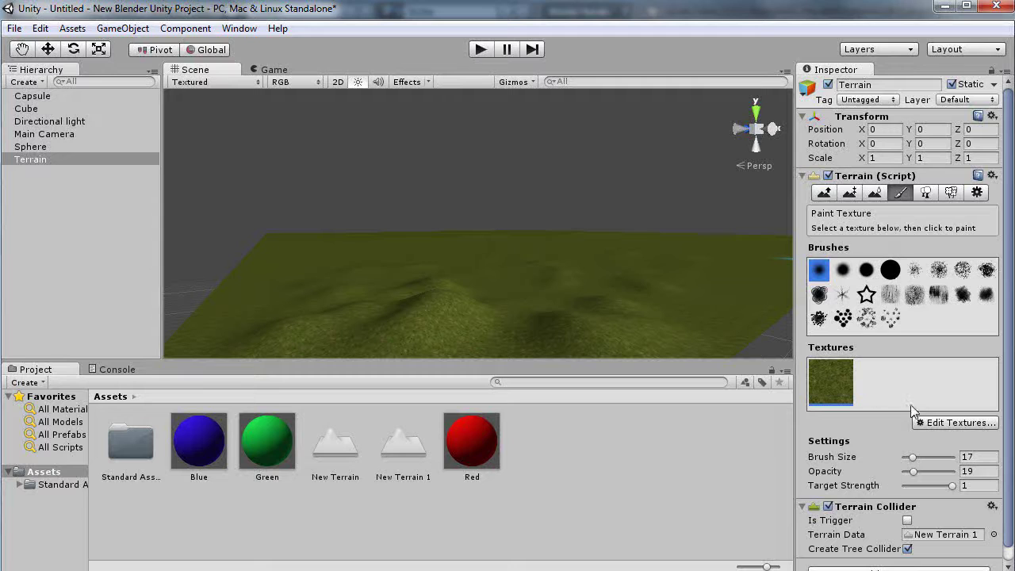
Add PalmBark as a second terrain texture
click(947, 422)
click(968, 428)
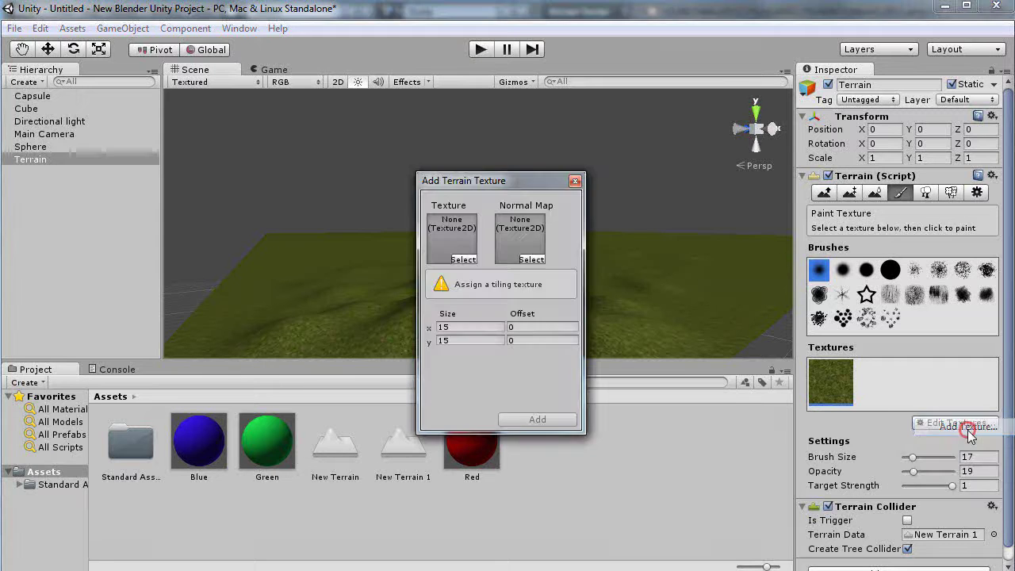
click(463, 257)
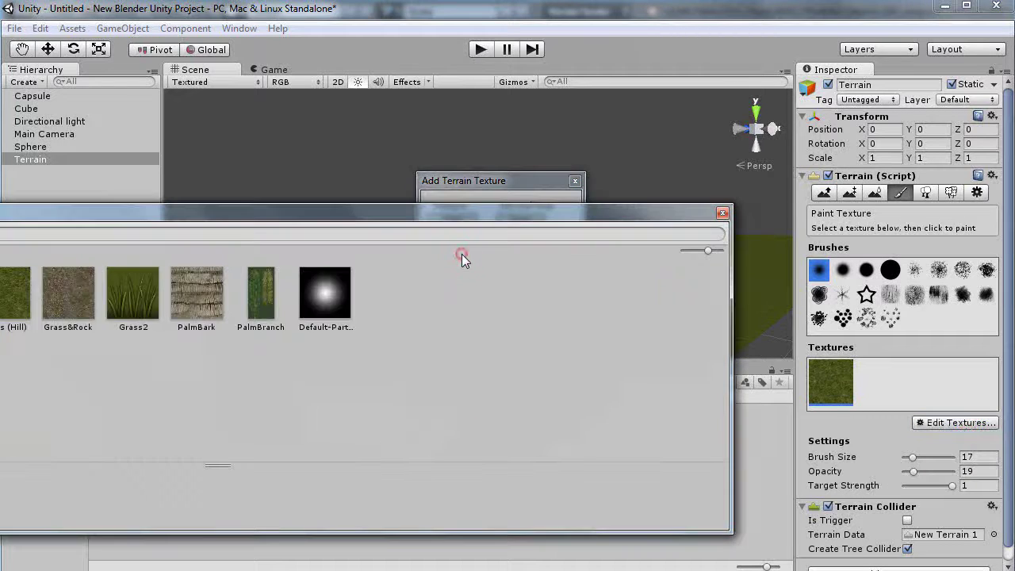
click(199, 299)
double_click(215, 293)
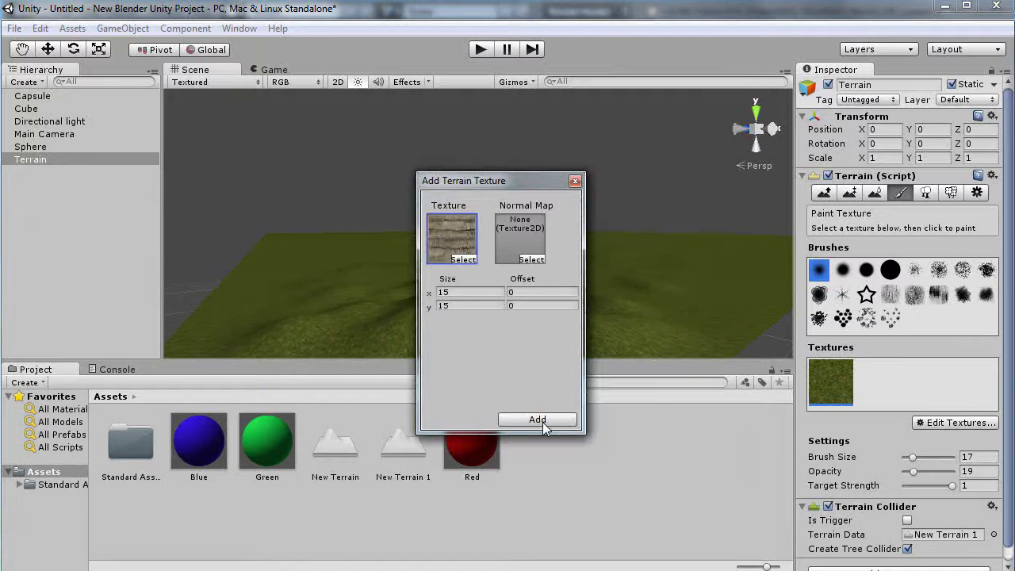
click(544, 424)
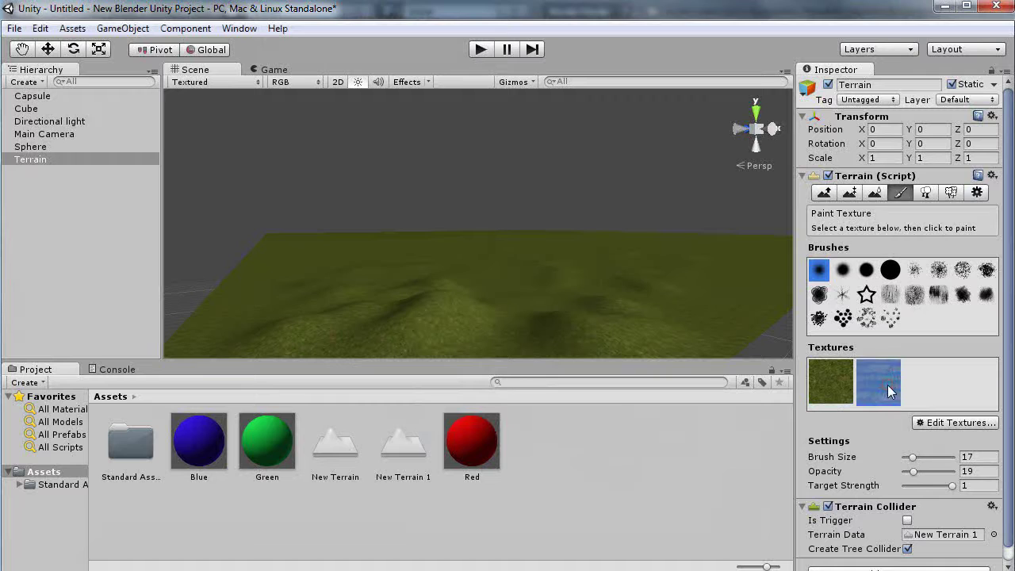
Paint the PalmBark texture over the peaks and ridges, leaving grass on the surrounding flat ground
click(568, 302)
drag(601, 318, 453, 309)
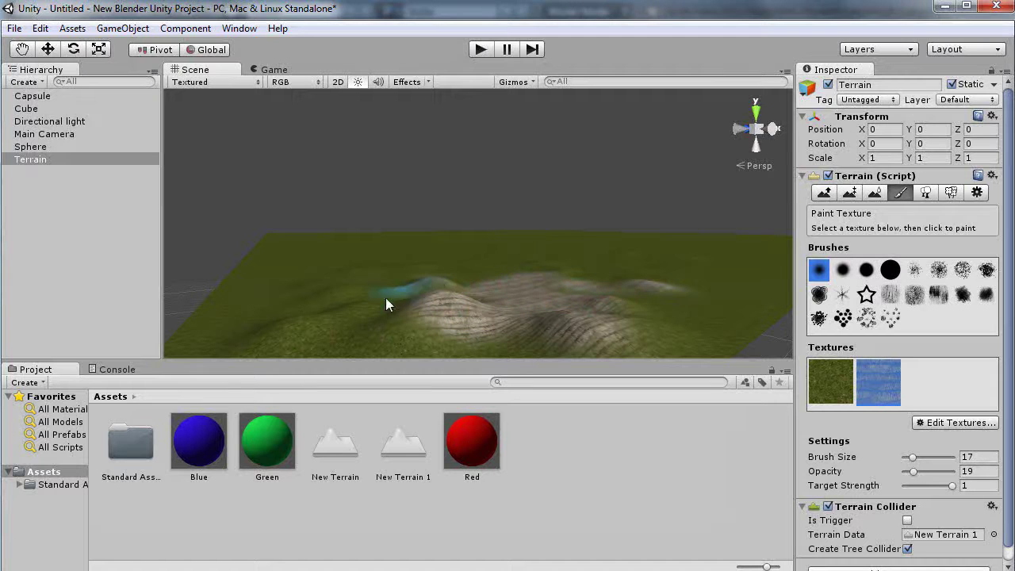
mouse_move(462, 284)
mouse_down()
mouse_move(365, 305)
mouse_move(396, 291)
mouse_up()
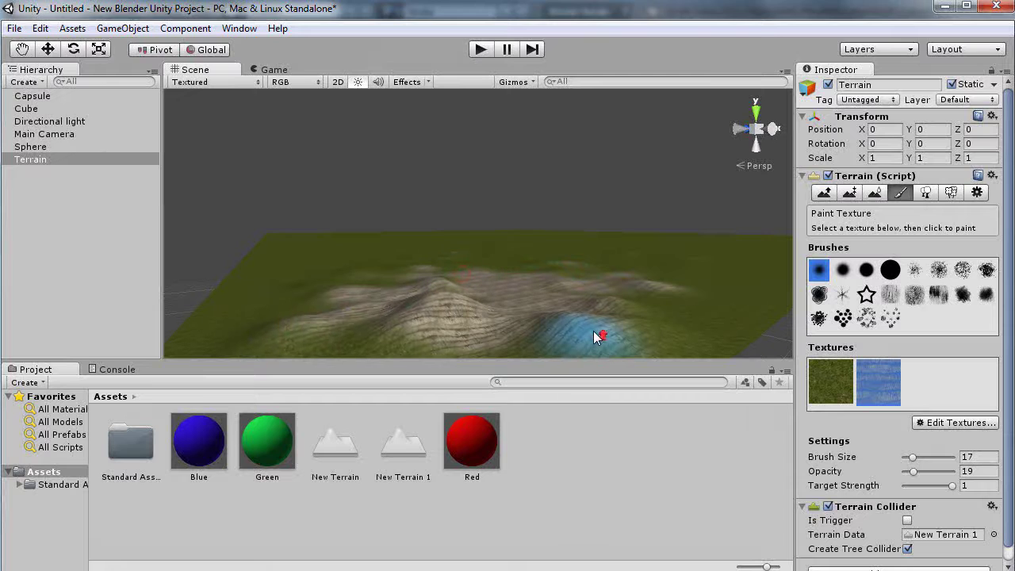
mouse_move(526, 328)
middle_down()
mouse_move(560, 282)
mouse_move(622, 233)
middle_up()
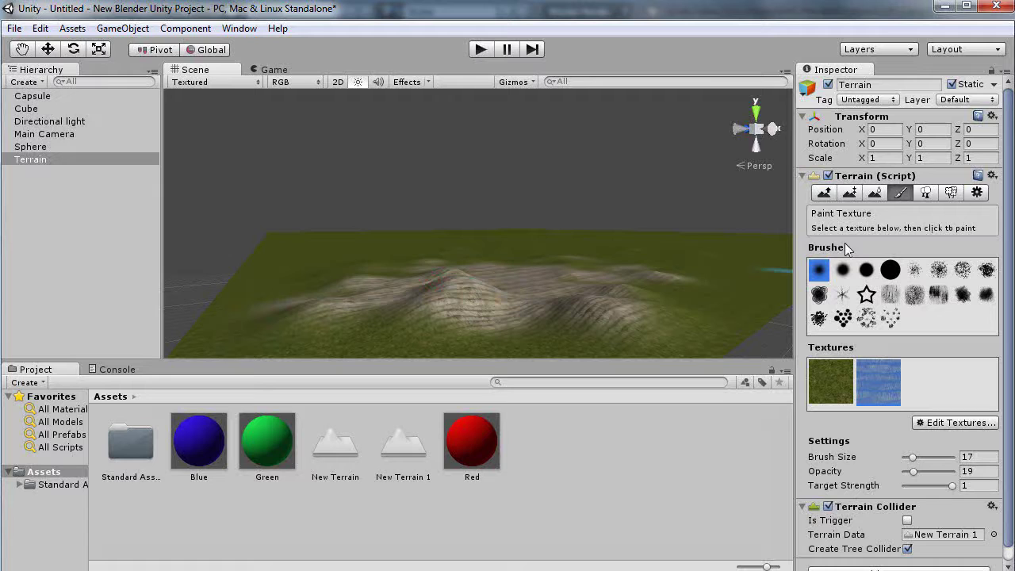
Add the Palm model to the terrain's available trees, keeping a bend factor of 0
click(928, 194)
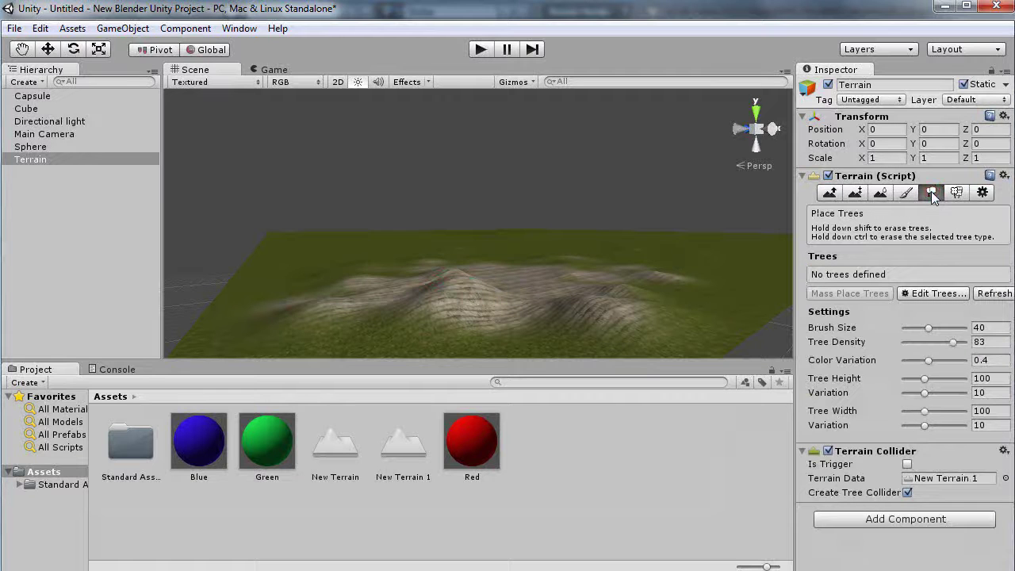
click(939, 292)
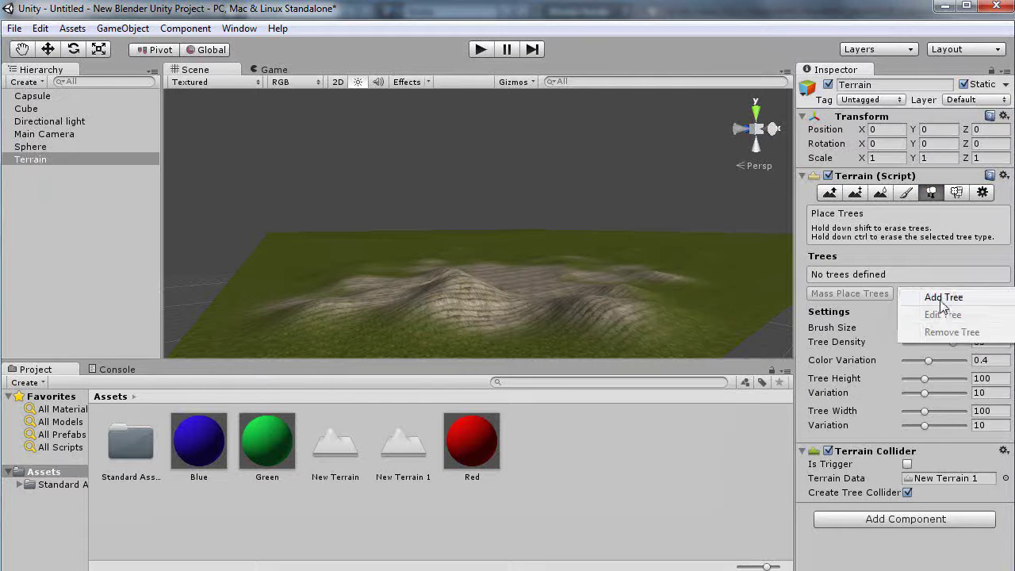
click(941, 305)
drag(0, 0, 414, 151)
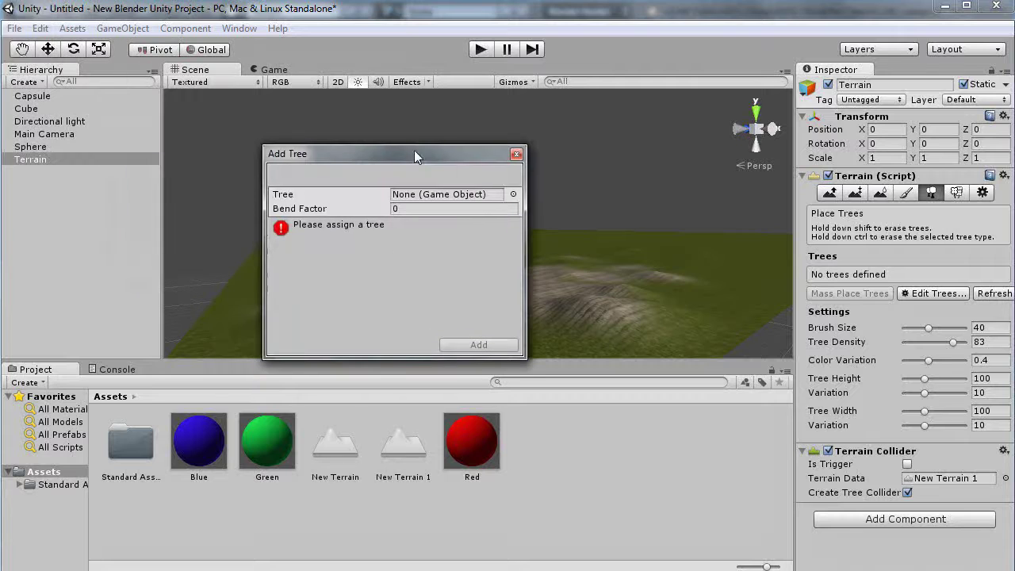
click(283, 197)
click(459, 195)
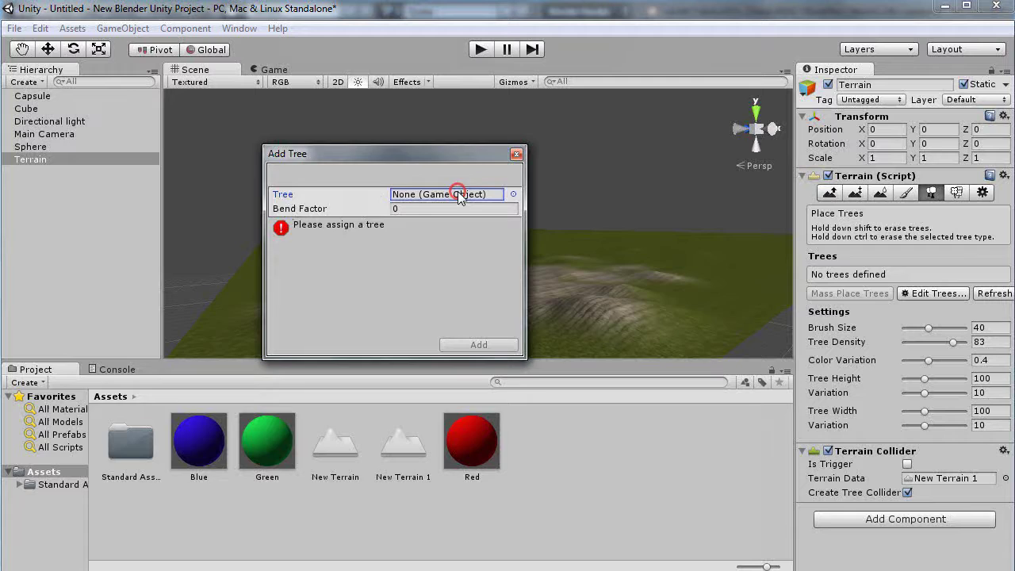
click(514, 194)
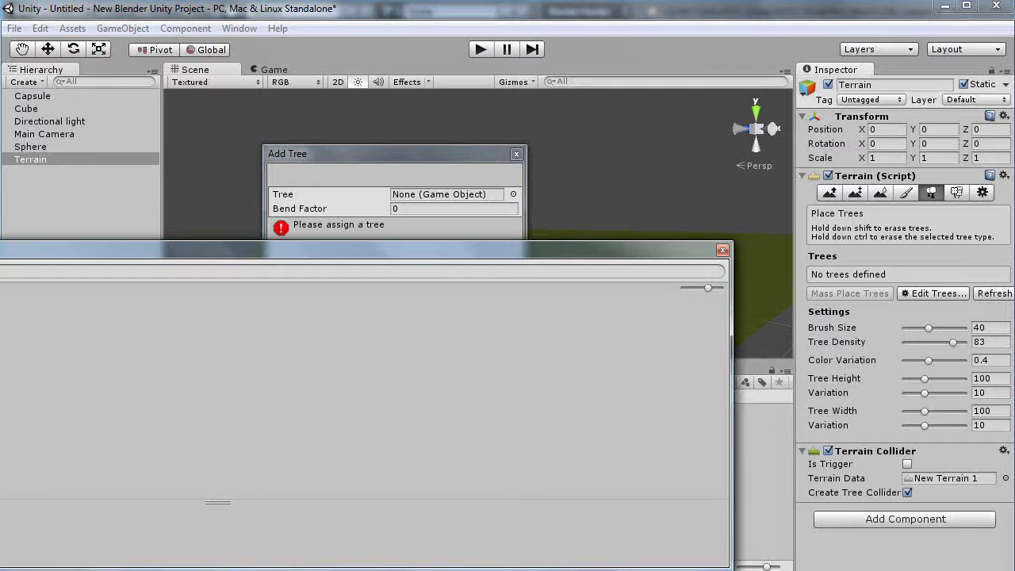
click(244, 321)
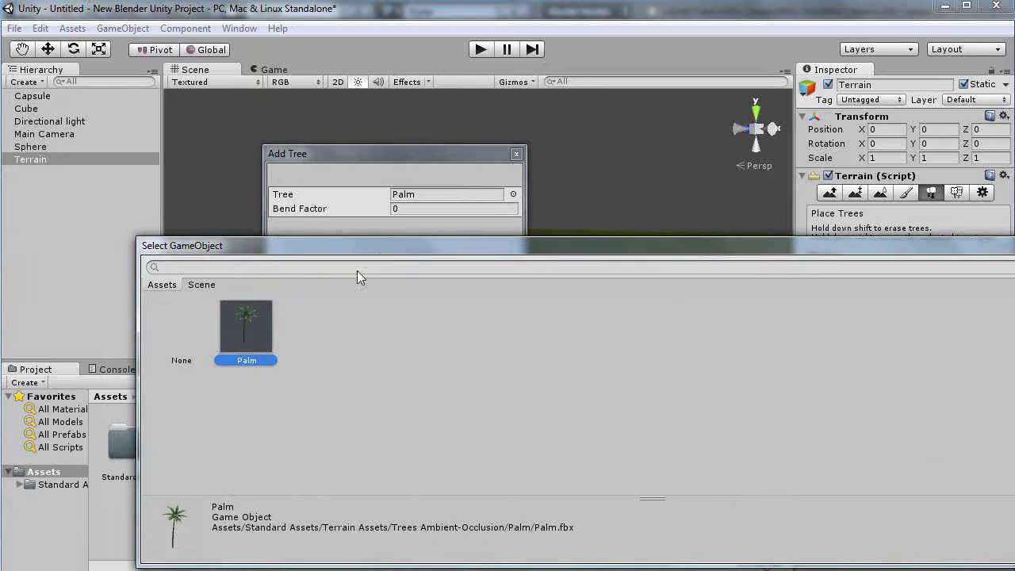
drag(382, 248, 354, 397)
click(477, 346)
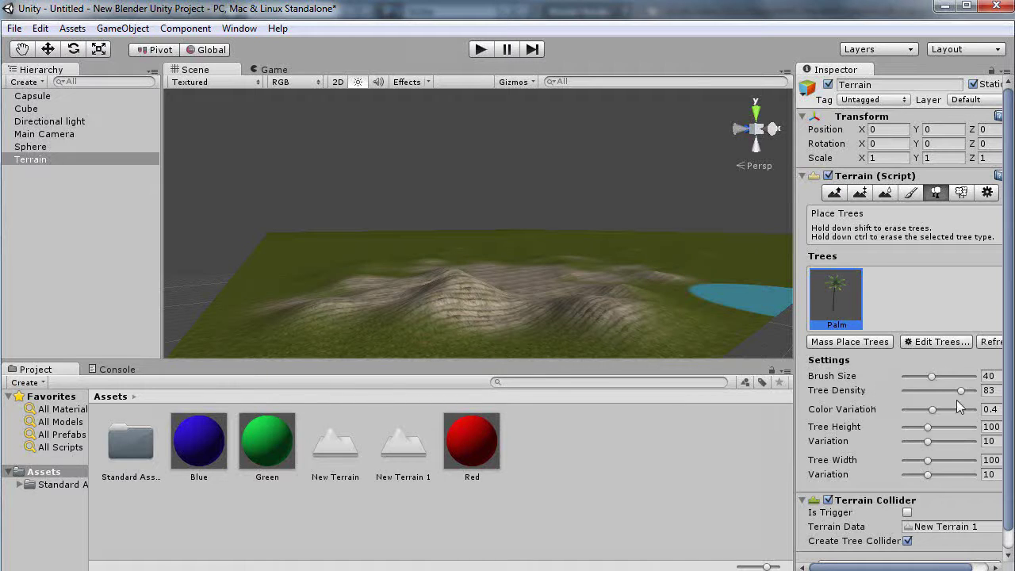
Lower the tree density to 10 and scatter sparse palm trees over the hills and surrounding grass
drag(960, 391, 897, 406)
click(671, 300)
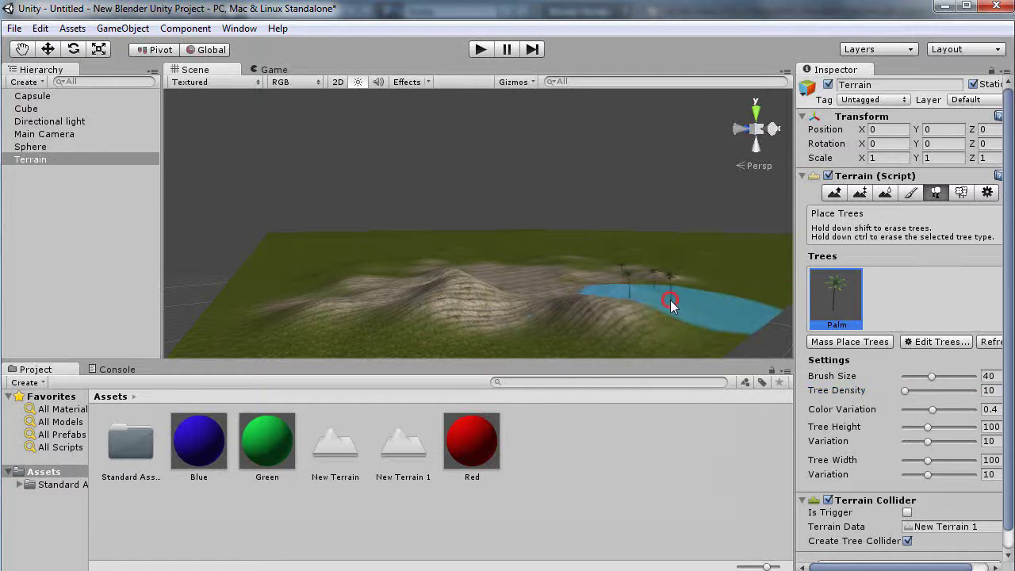
click(601, 351)
click(533, 274)
click(433, 303)
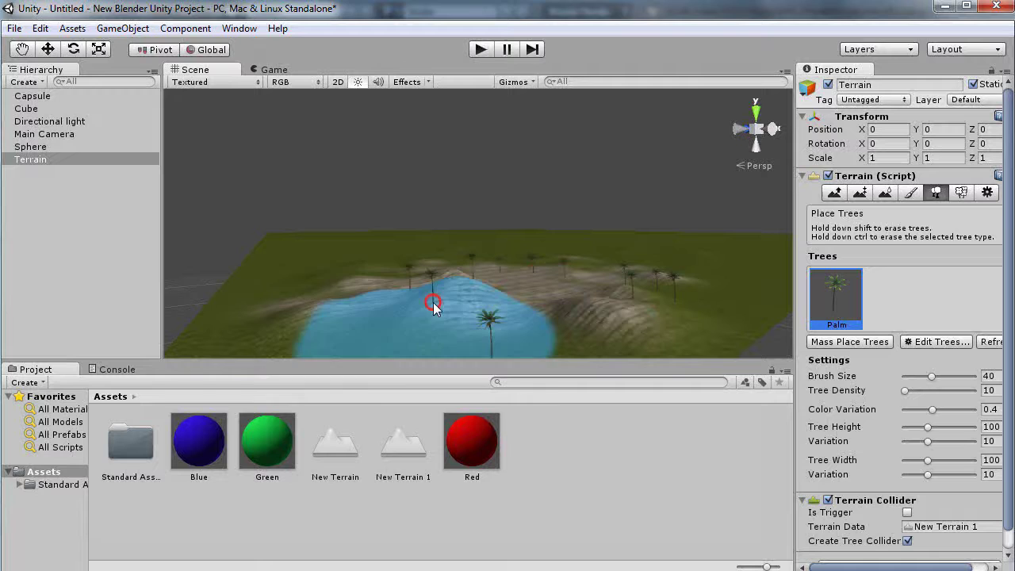
click(365, 238)
click(344, 300)
click(382, 254)
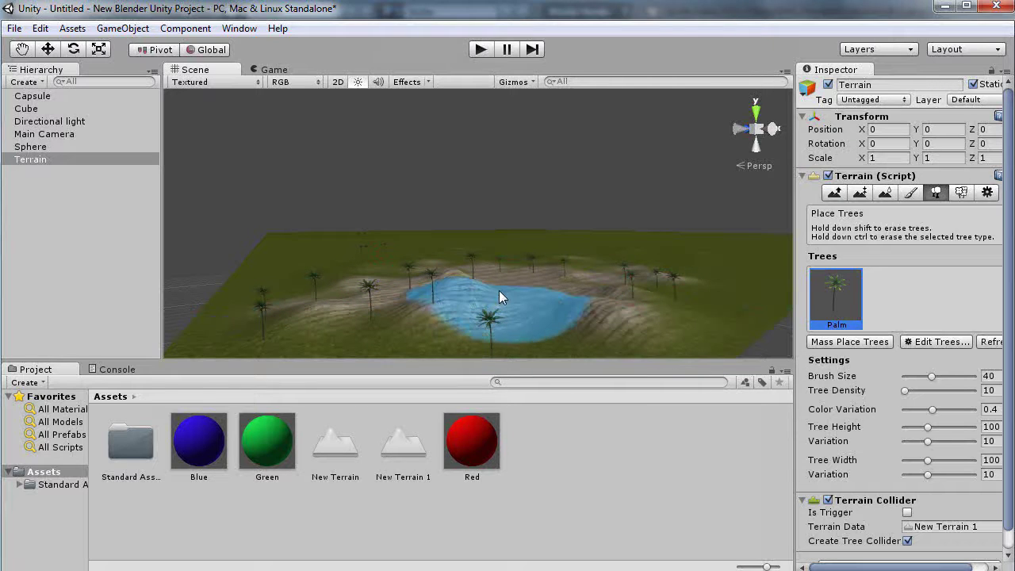
Align the Main Camera with a low scene view facing the palm-covered hills, and start play mode to preview it
click(24, 134)
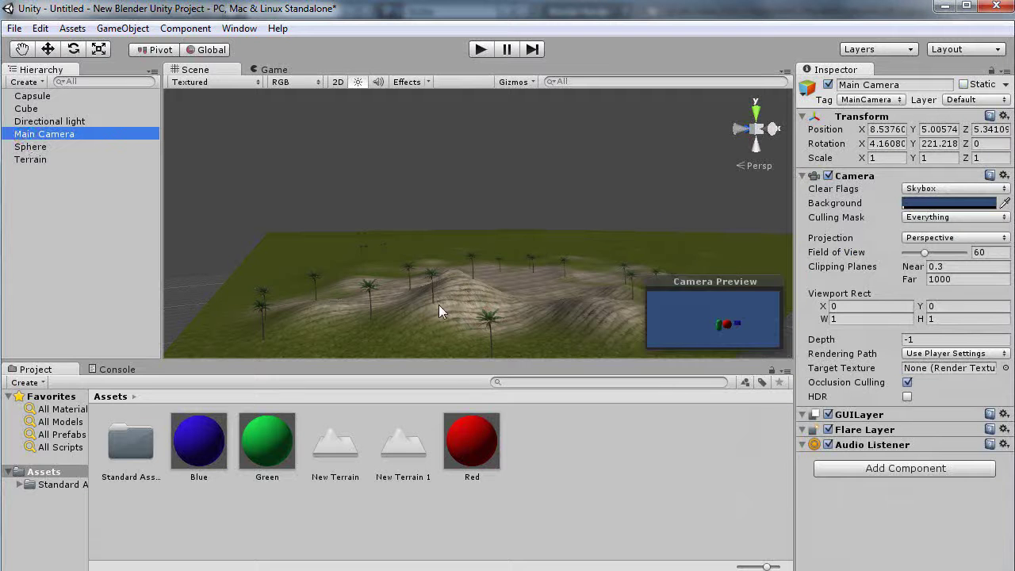
middle_drag(438, 305, 385, 139)
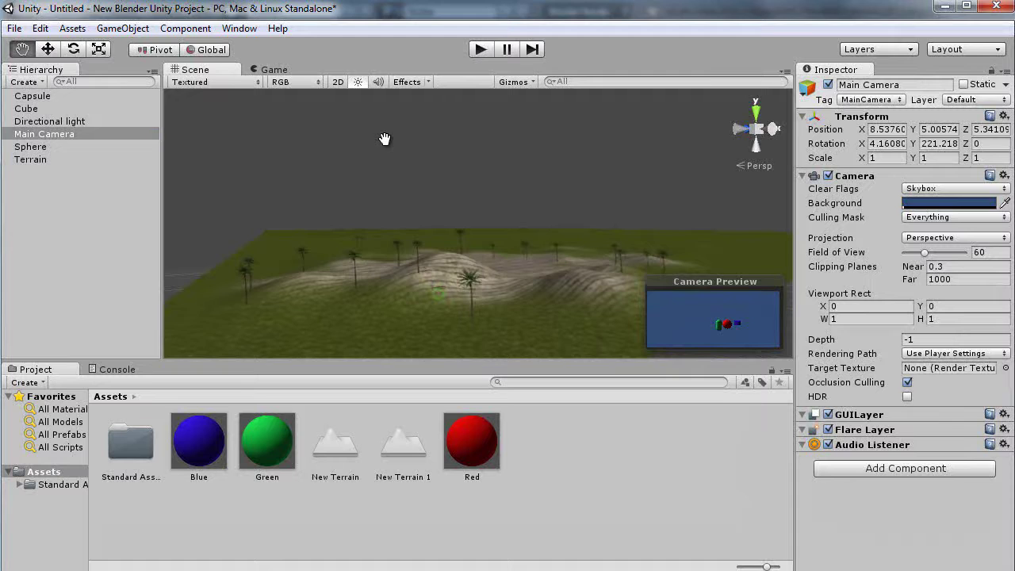
scroll(524, 309, up, 4)
middle_drag(463, 329, 440, 162)
middle_drag(529, 332, 532, 326)
middle_drag(507, 293, 605, 337)
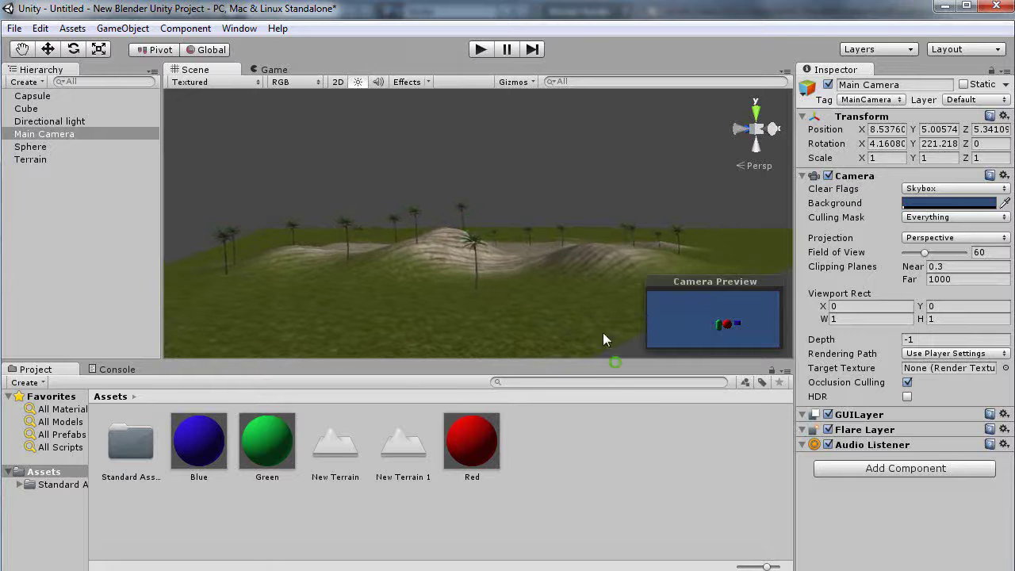
click(123, 28)
click(140, 211)
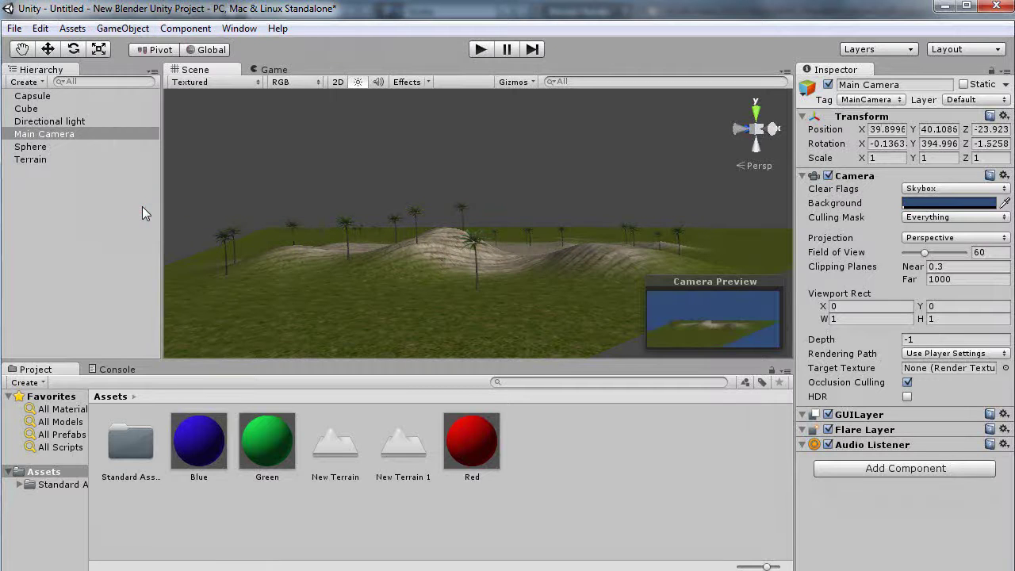
click(480, 49)
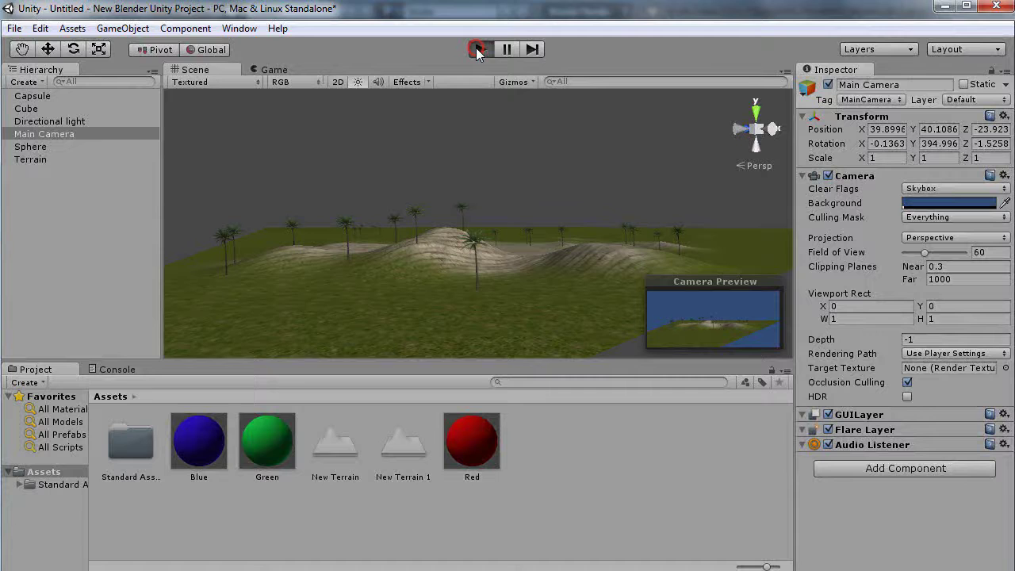